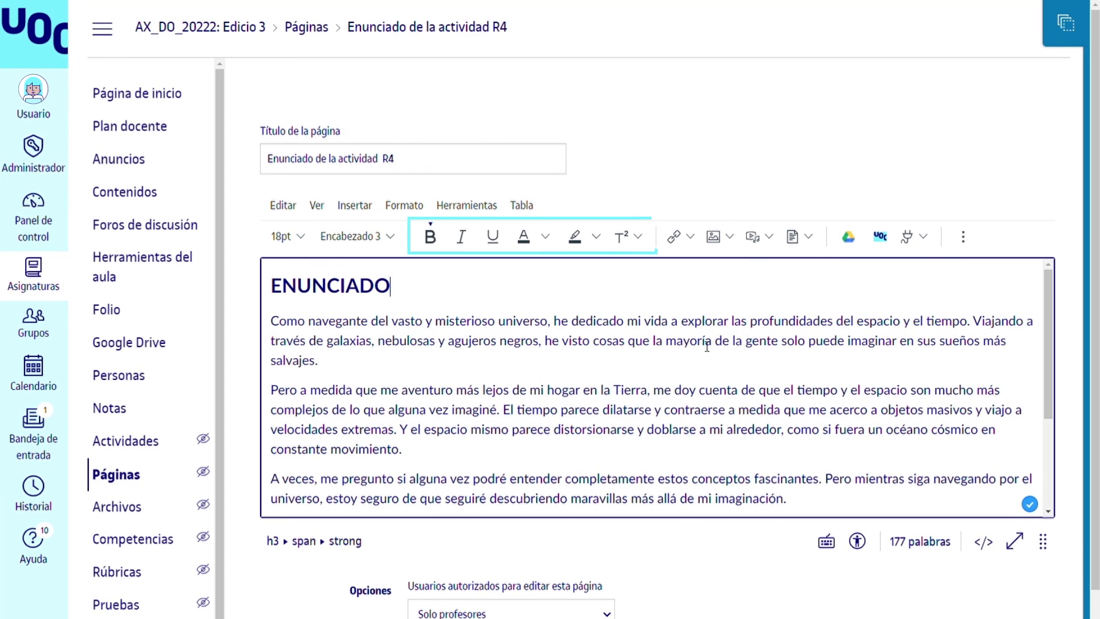
# - Make the word "navegante" bold and the word "universo" italic in the first paragraph of the page text
pyautogui.moveTo(371, 323); pyautogui.dragTo(317, 327)
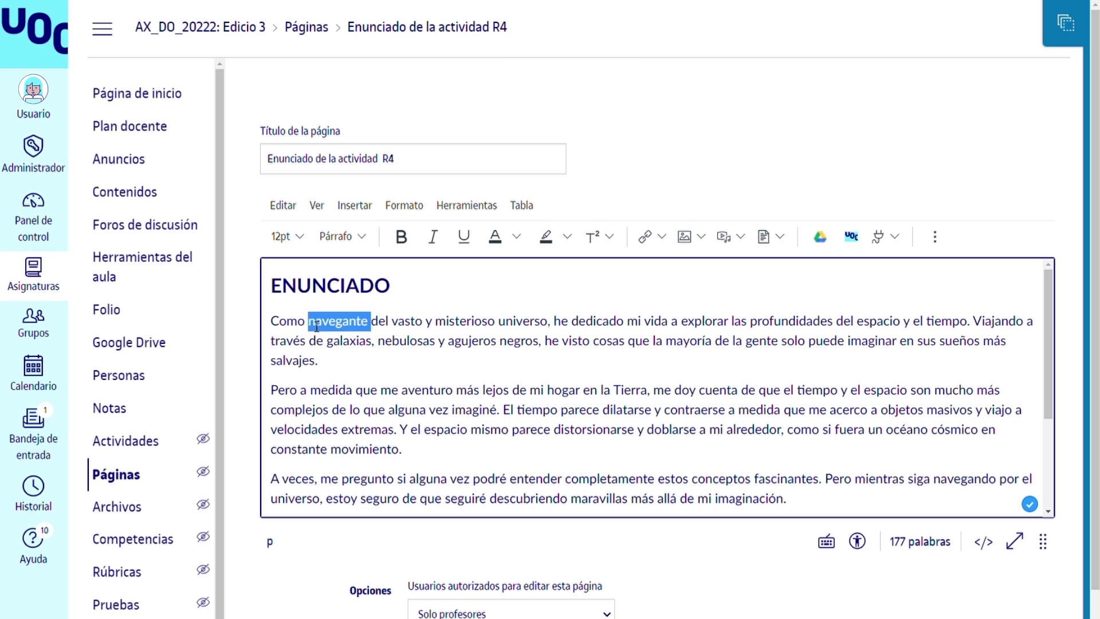
pyautogui.click(402, 236)
pyautogui.click(433, 357)
pyautogui.doubleClick(521, 321)
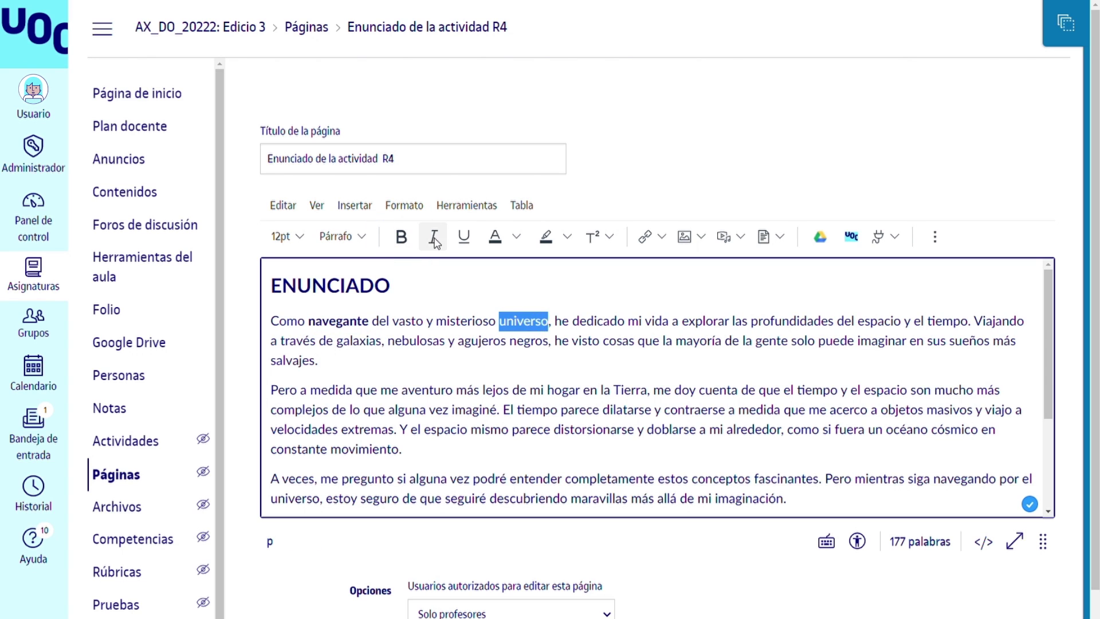
pyautogui.click(434, 237)
pyautogui.click(578, 361)
# - Underline "espacio y el tiempo." in the first paragraph and colour the word "Tierra" red in the second
pyautogui.moveTo(854, 321); pyautogui.dragTo(968, 321)
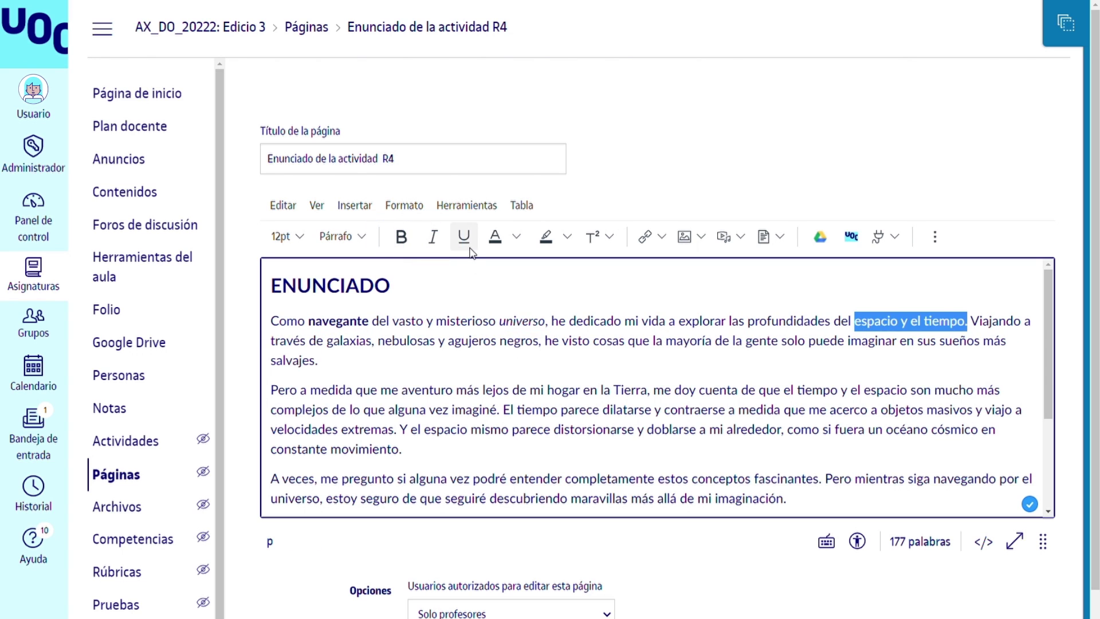
pyautogui.click(464, 236)
pyautogui.doubleClick(629, 390)
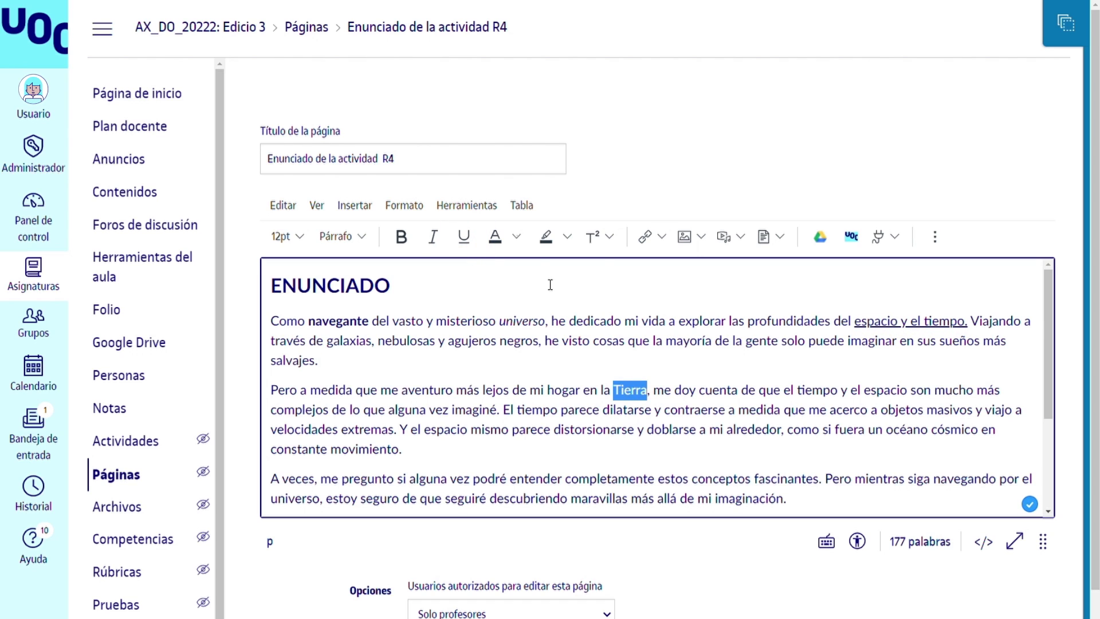
pyautogui.click(517, 238)
pyautogui.click(543, 288)
# - Highlight the word "espacio" in light blue and turn "distorsionarse" into superscript in the second paragraph
pyautogui.doubleClick(446, 430)
pyautogui.click(567, 236)
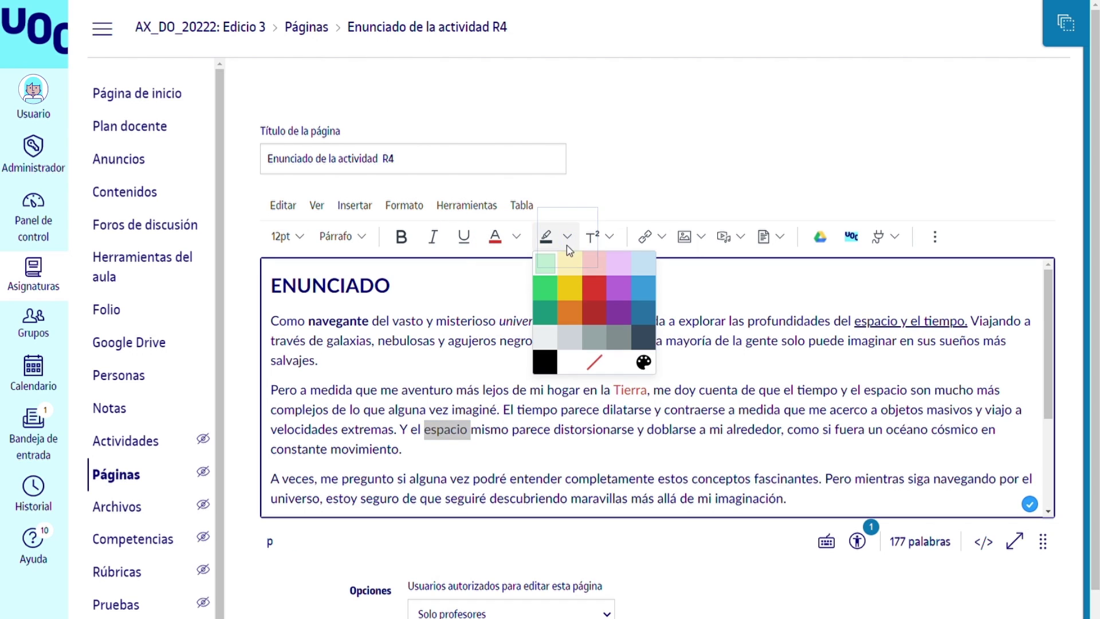
pyautogui.click(643, 265)
pyautogui.doubleClick(593, 429)
pyautogui.click(609, 237)
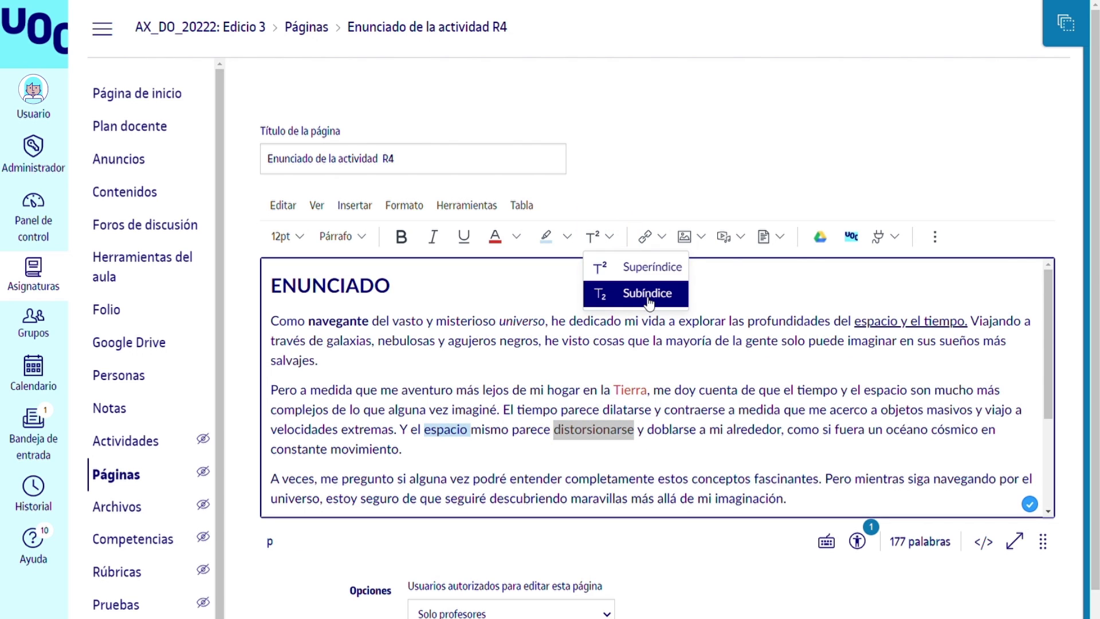
pyautogui.click(650, 267)
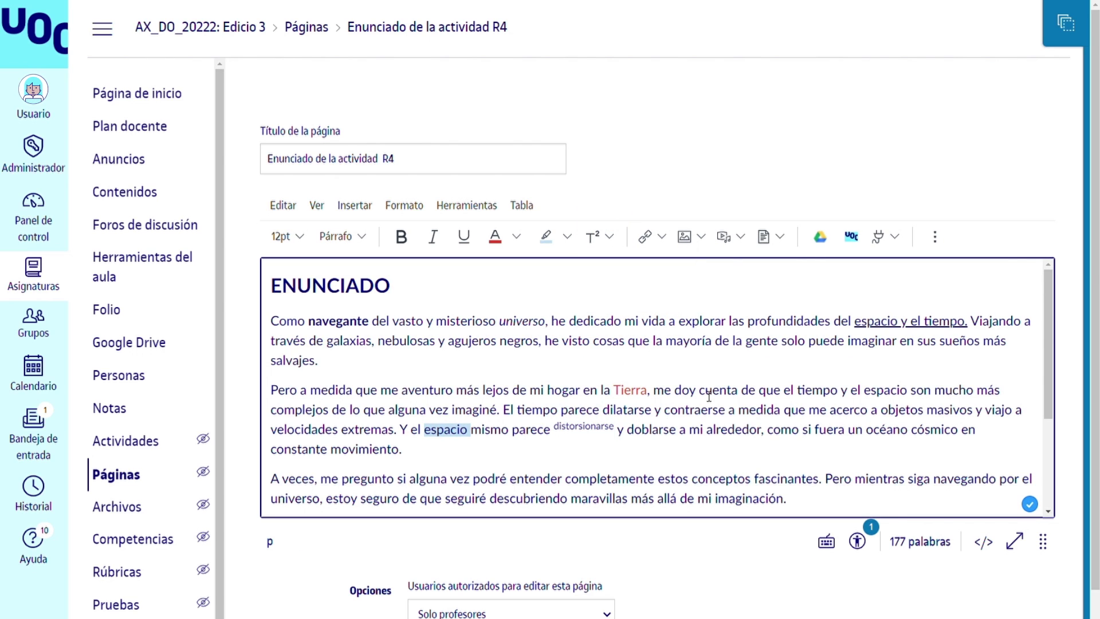
pyautogui.scroll(-10, 762, 437)
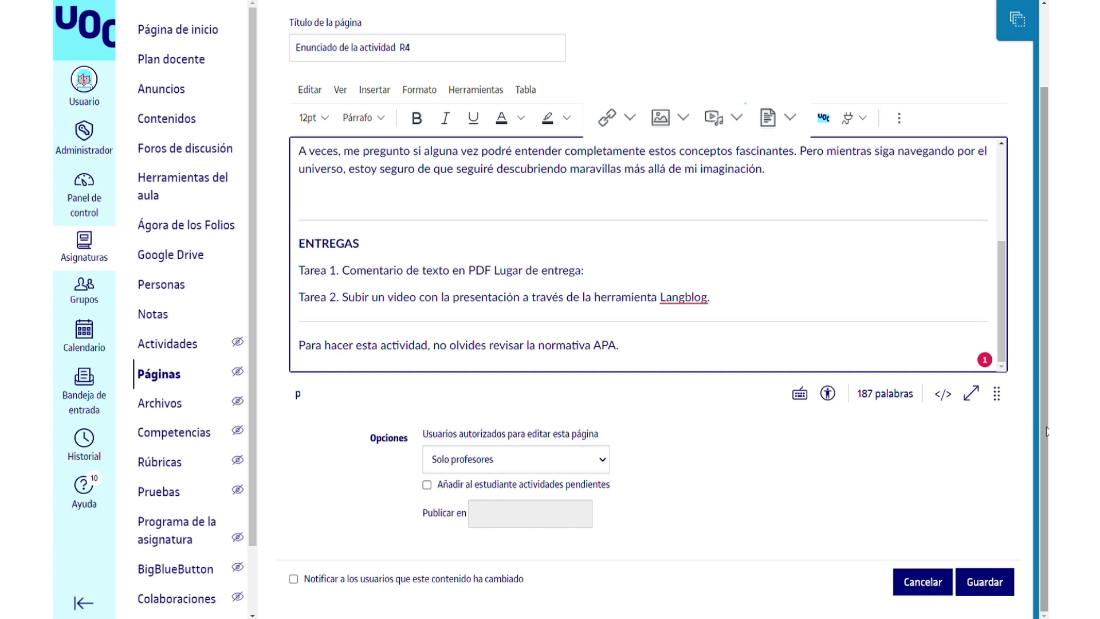
pyautogui.moveTo(1042, 427); pyautogui.dragTo(1039, 401)
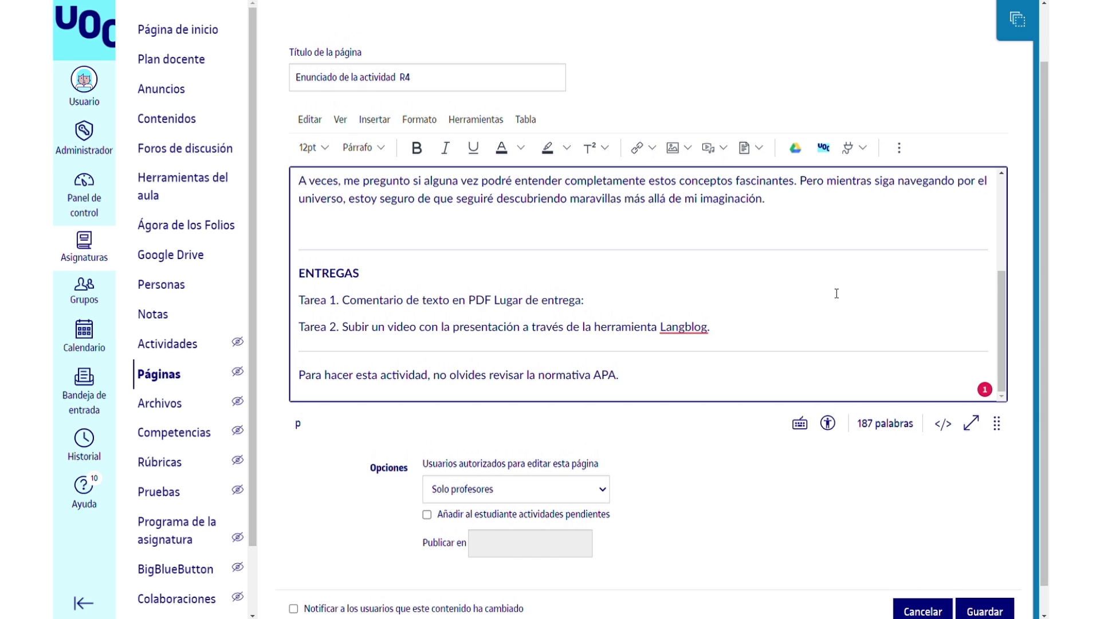
pyautogui.click(647, 147)
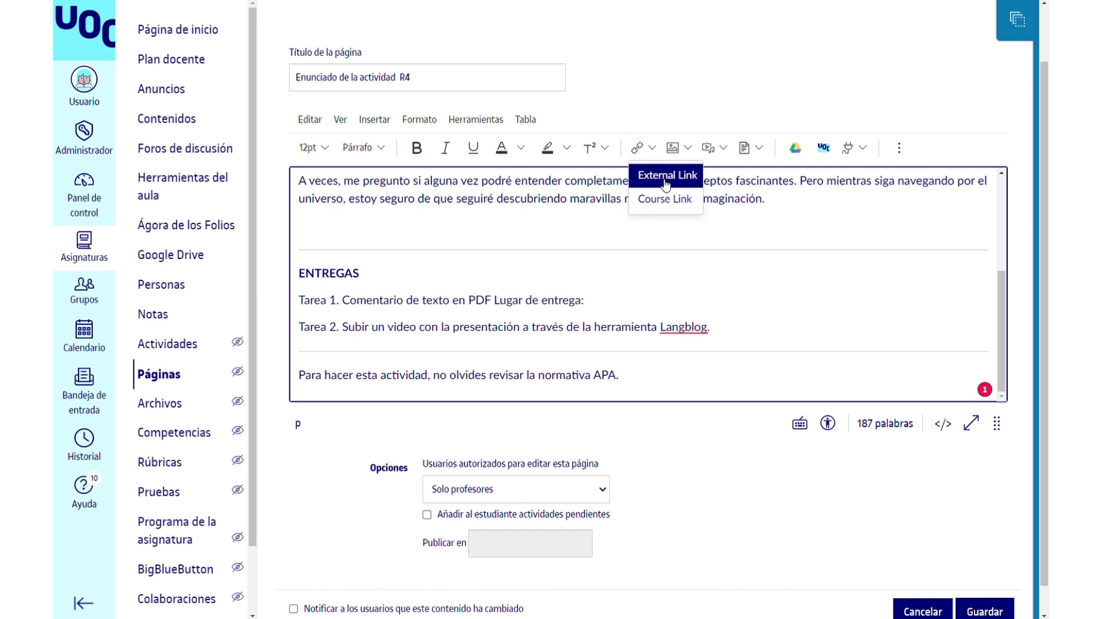
pyautogui.moveTo(620, 375); pyautogui.dragTo(545, 389)
pyautogui.click(644, 148)
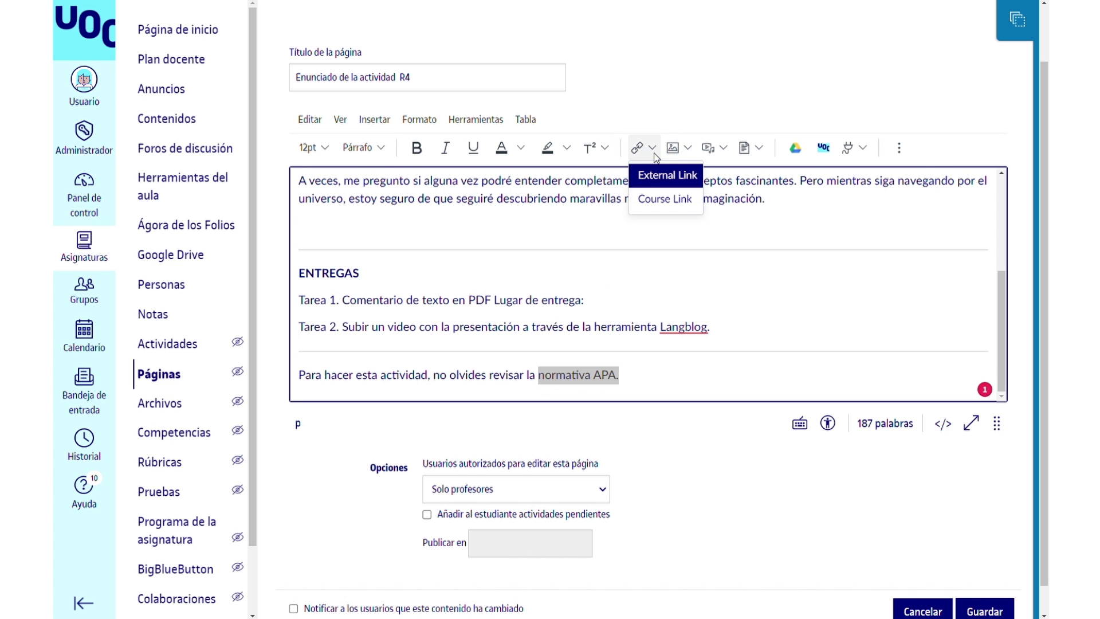
pyautogui.click(660, 177)
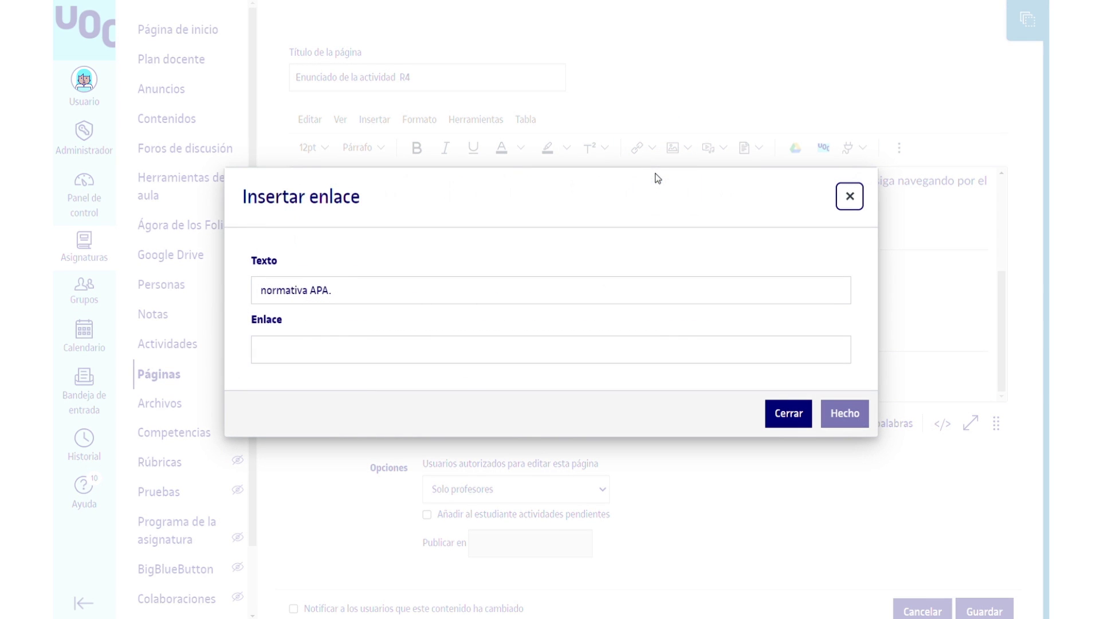
pyautogui.click(393, 355)
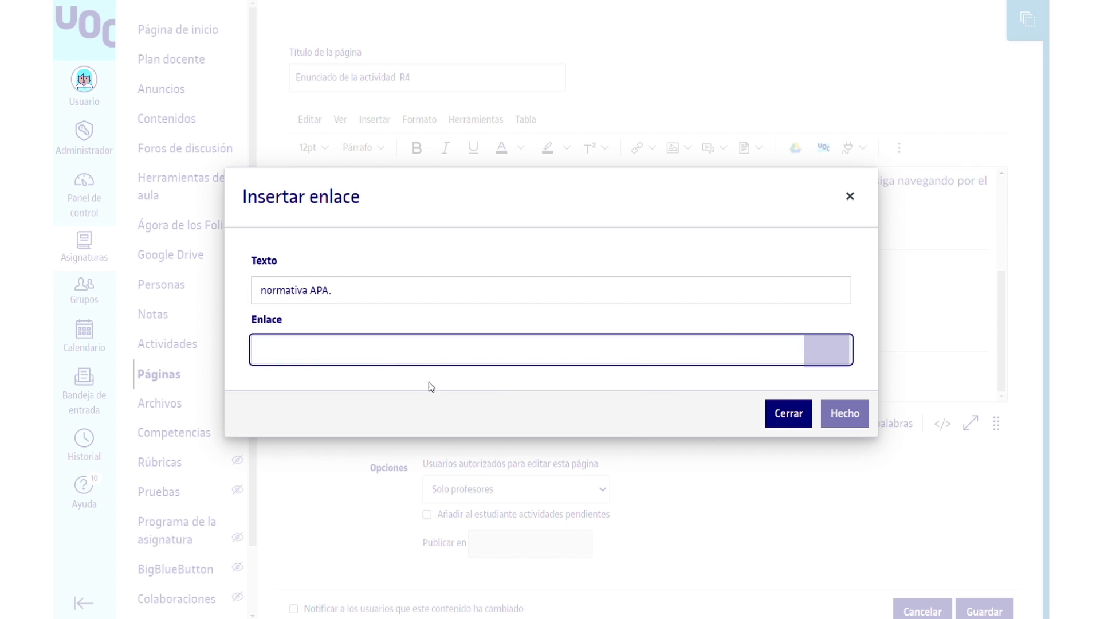
pyautogui.write('https://biblioteca.uoc.edu/es/contenidos/Como-citar/index.html')
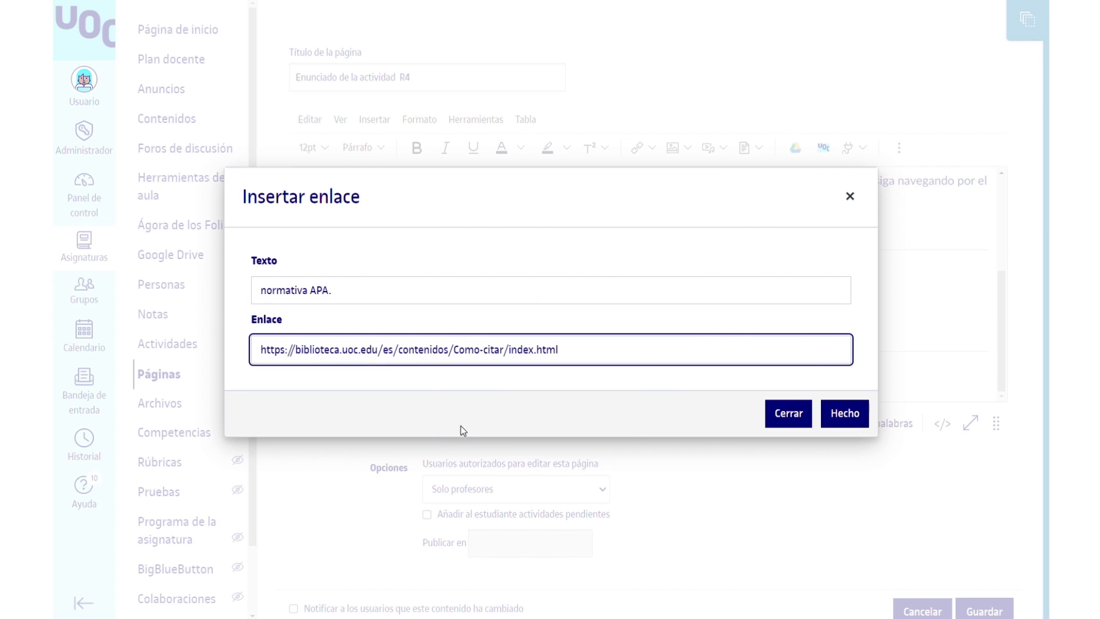
pyautogui.click(844, 414)
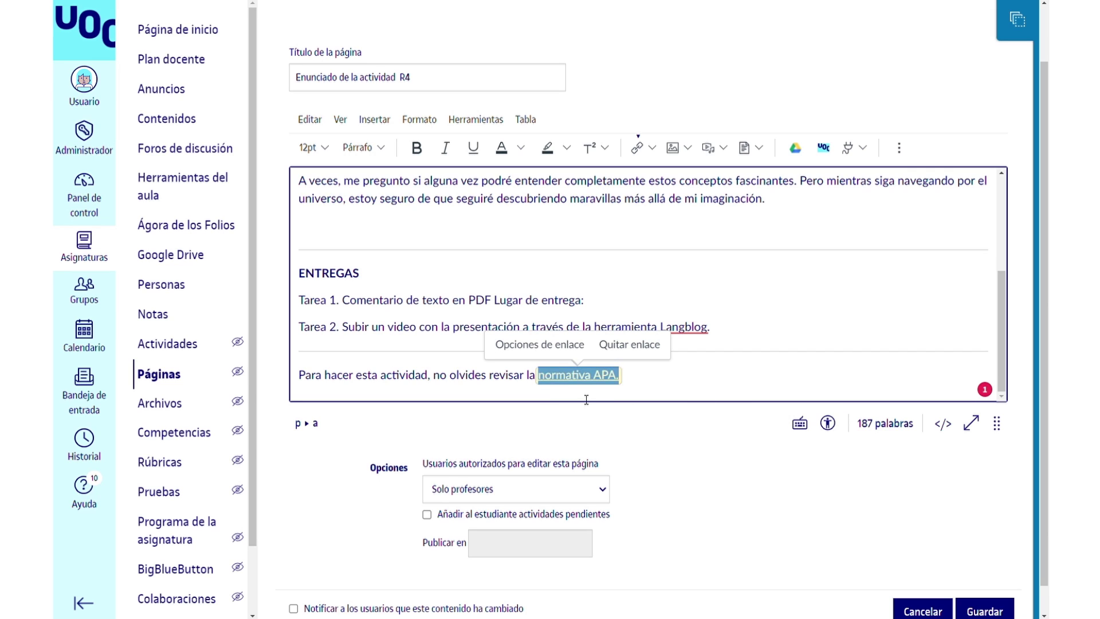
# - Look at the link options of the "normativa APA." link without changing them
pyautogui.click(578, 375)
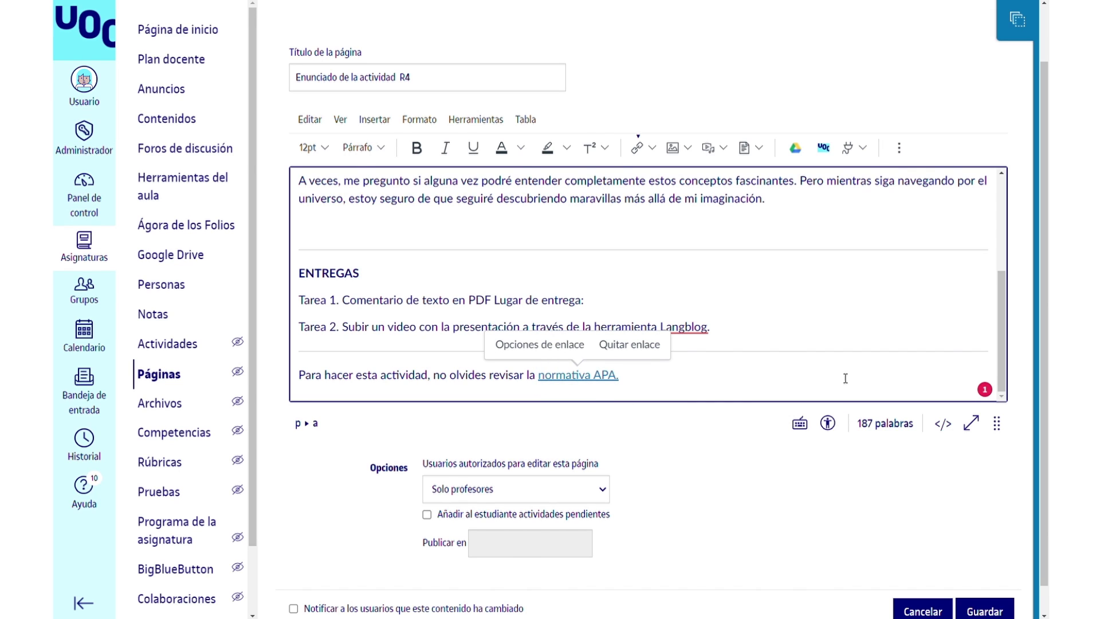
pyautogui.click(547, 346)
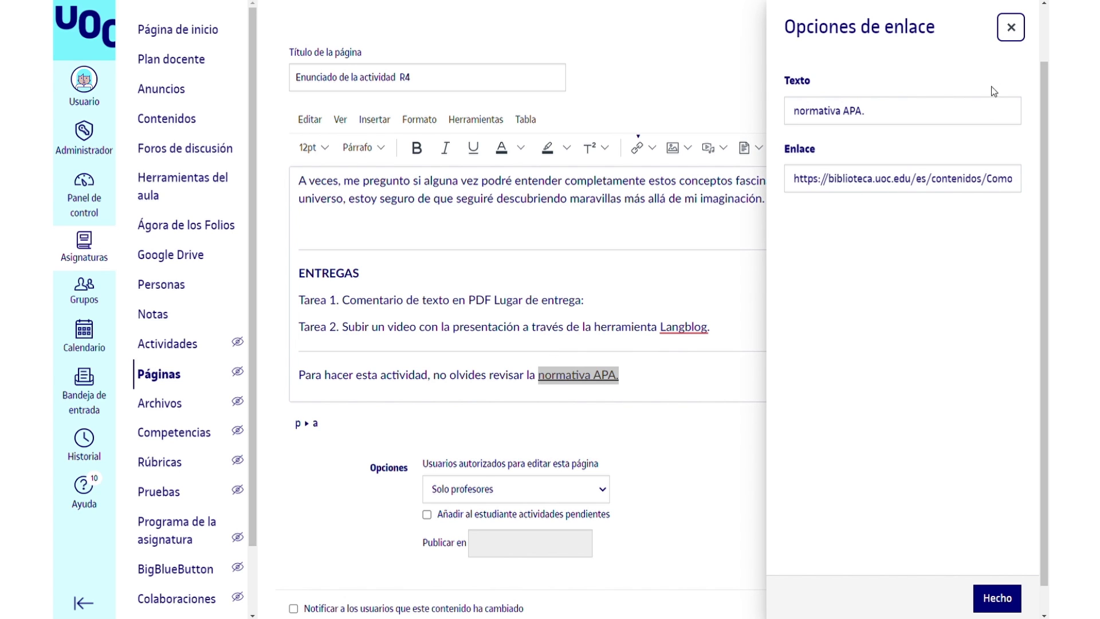
pyautogui.click(1011, 28)
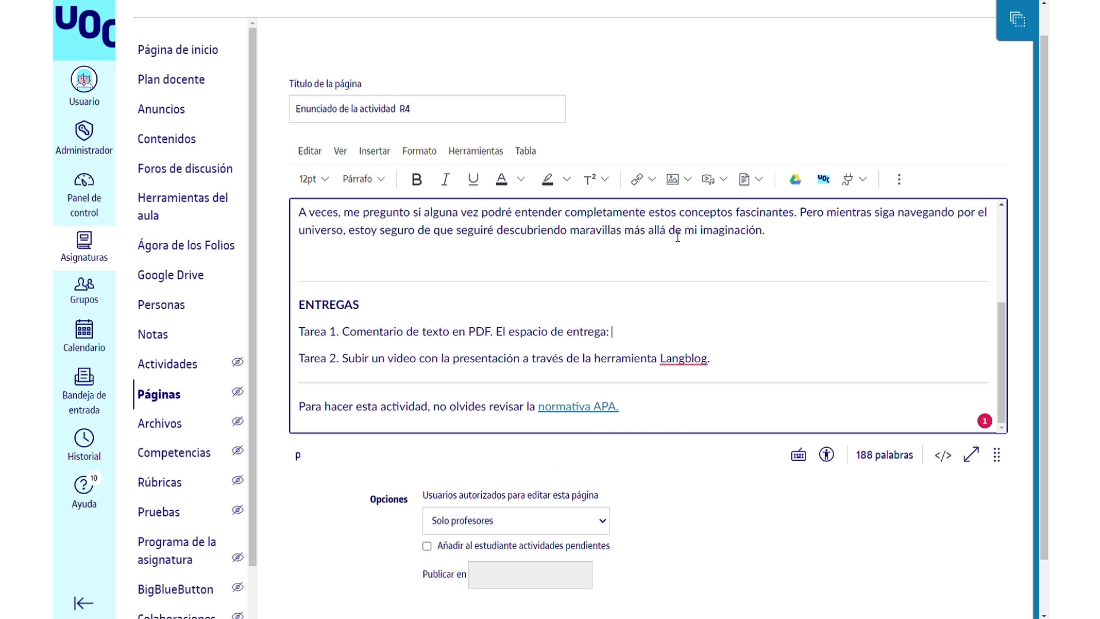
# - Insert a course link to the activity "Entrega actividad R4" after "El espacio de entrega:" in Tarea 1
pyautogui.click(652, 180)
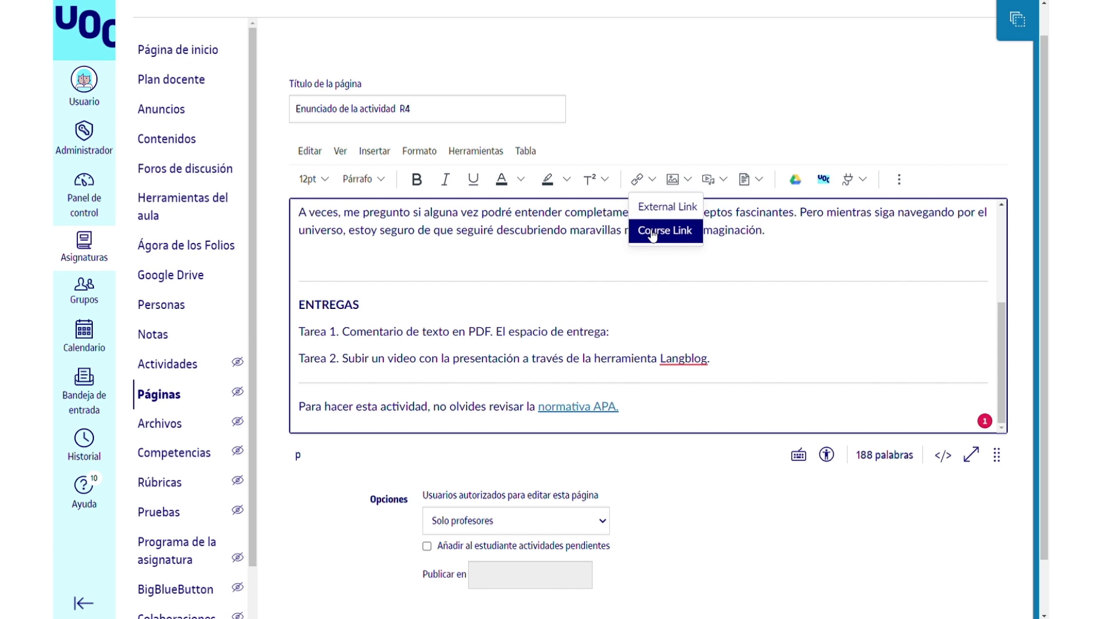
pyautogui.click(653, 231)
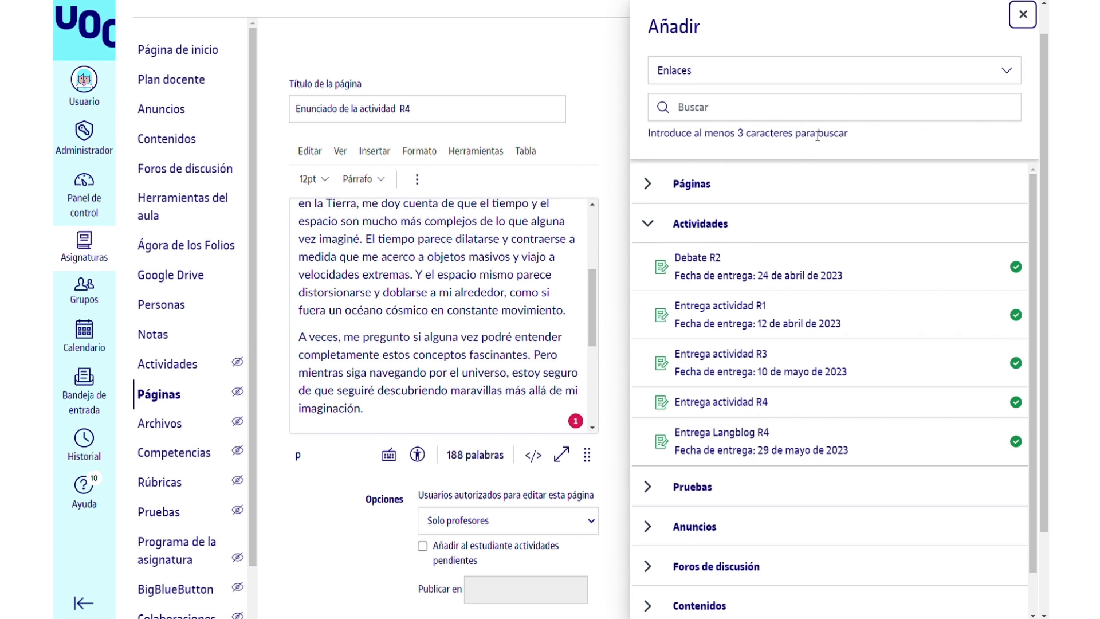
pyautogui.click(863, 74)
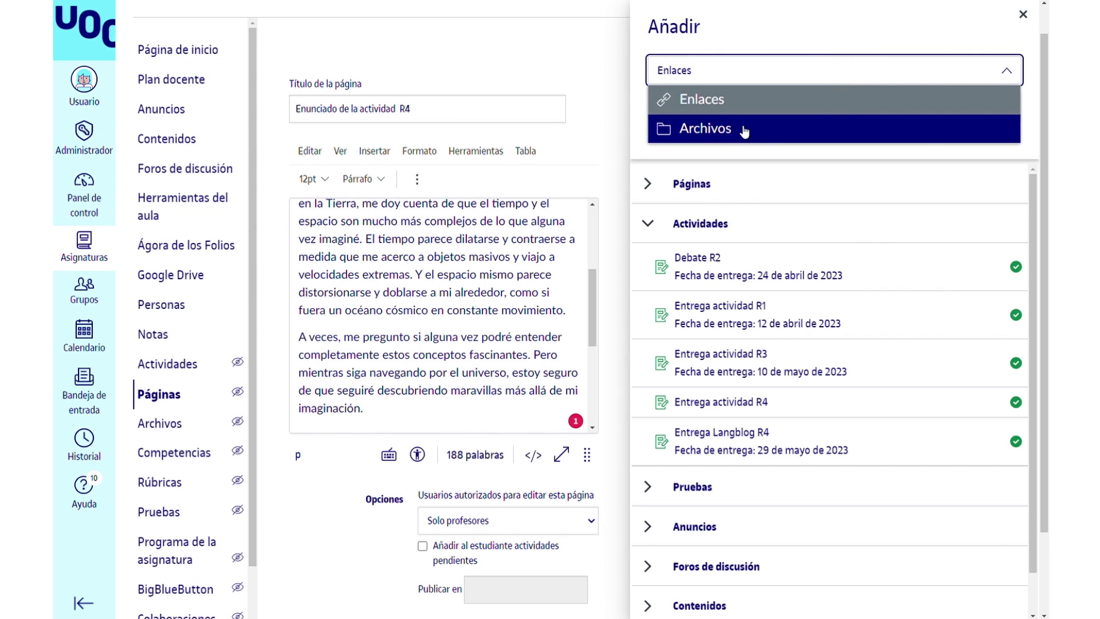
pyautogui.click(749, 101)
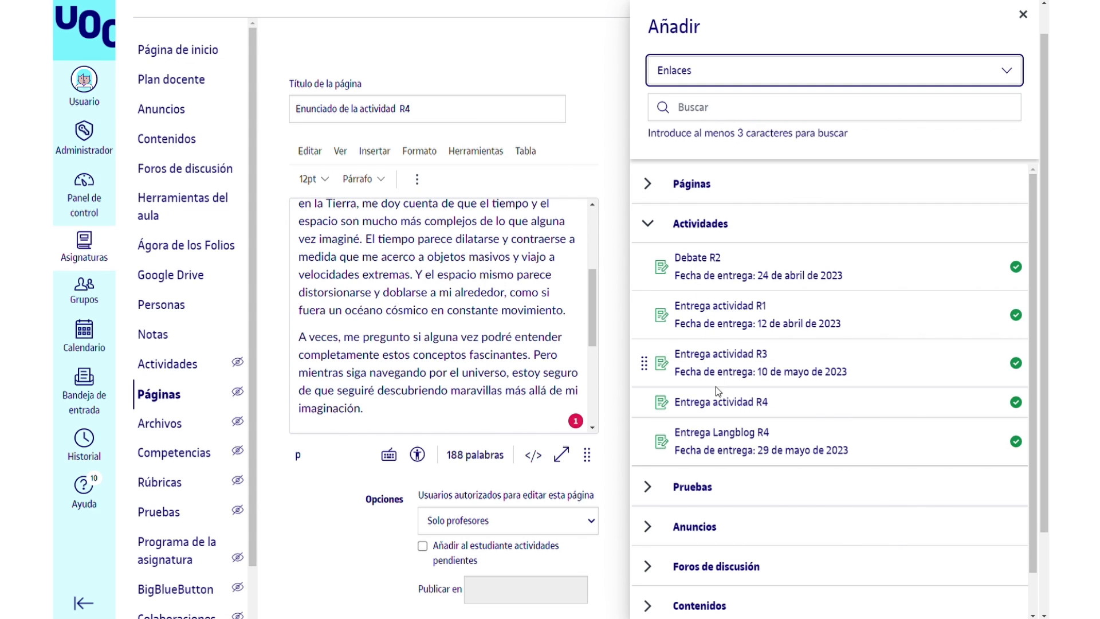
pyautogui.click(717, 404)
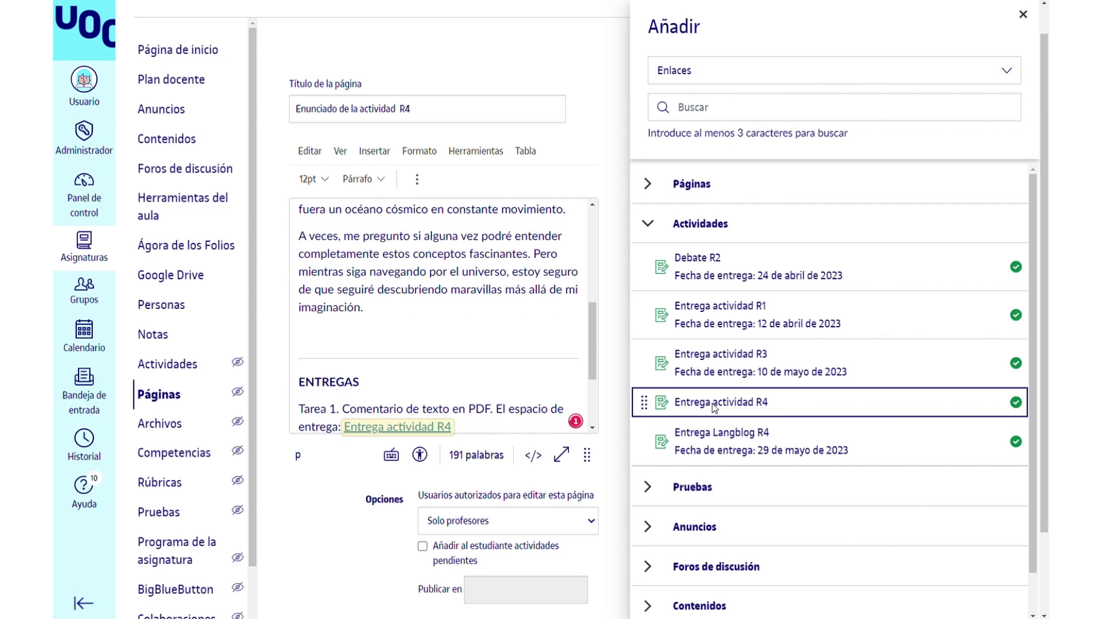
pyautogui.click(1022, 15)
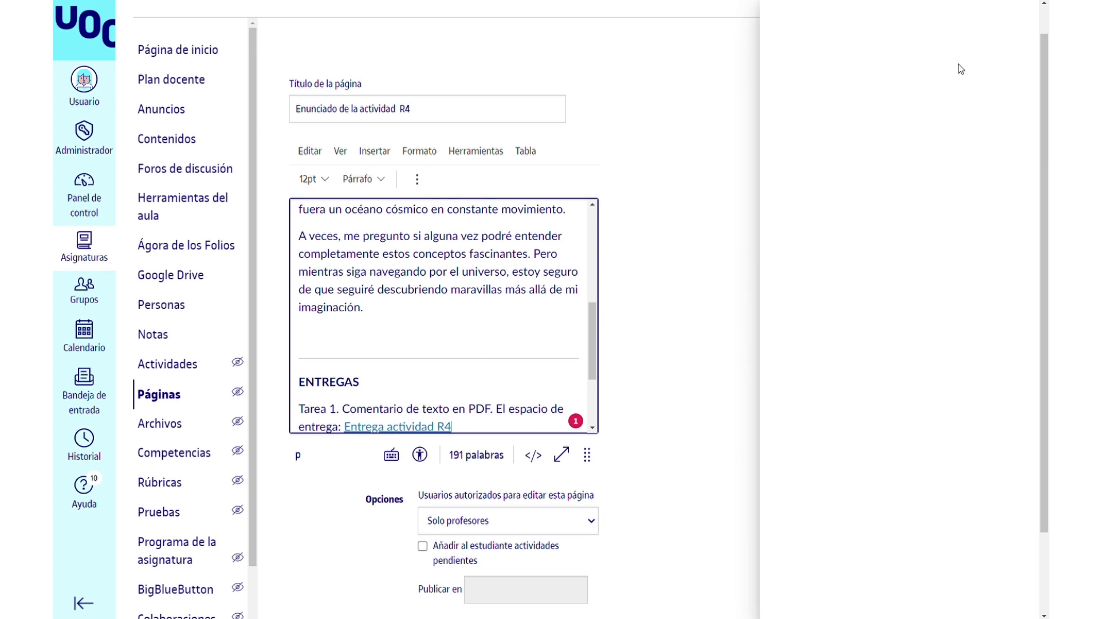
pyautogui.moveTo(721, 333); pyautogui.dragTo(609, 332)
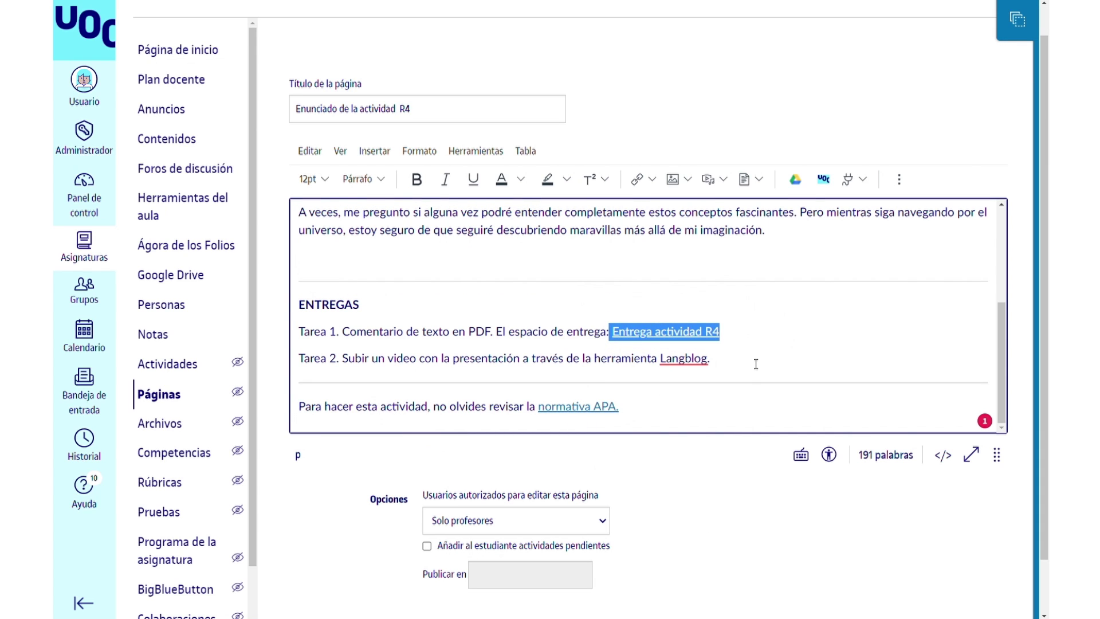
# - Insert a link to the course file Checklist_aula.xlsx from the course_guides folder on a new line below Tarea 2
pyautogui.click(756, 364)
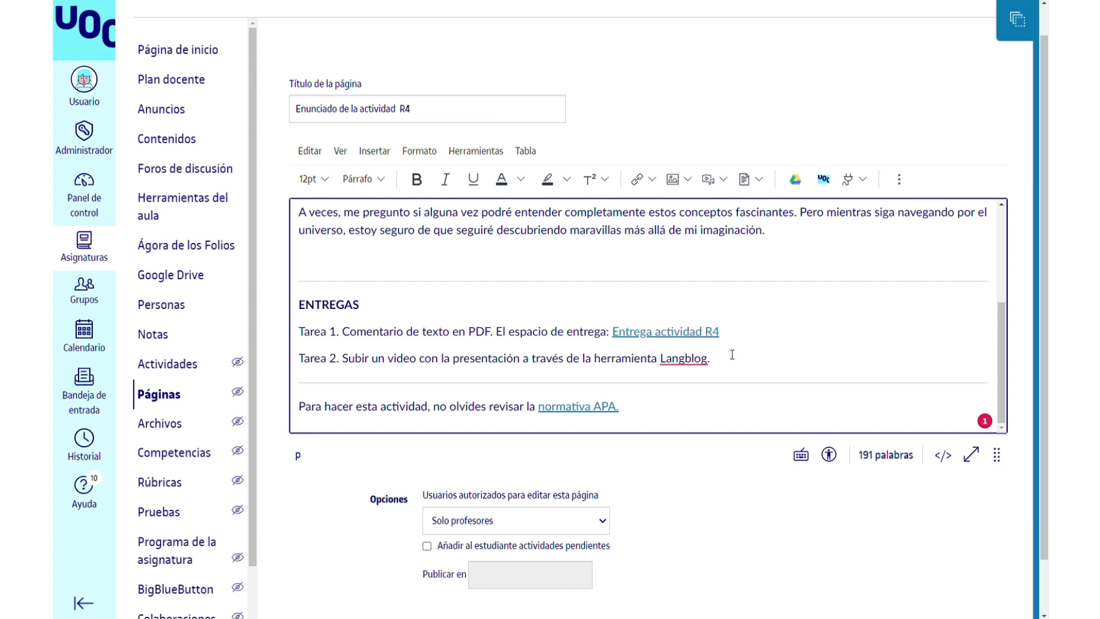
pyautogui.press('Return')
pyautogui.click(651, 181)
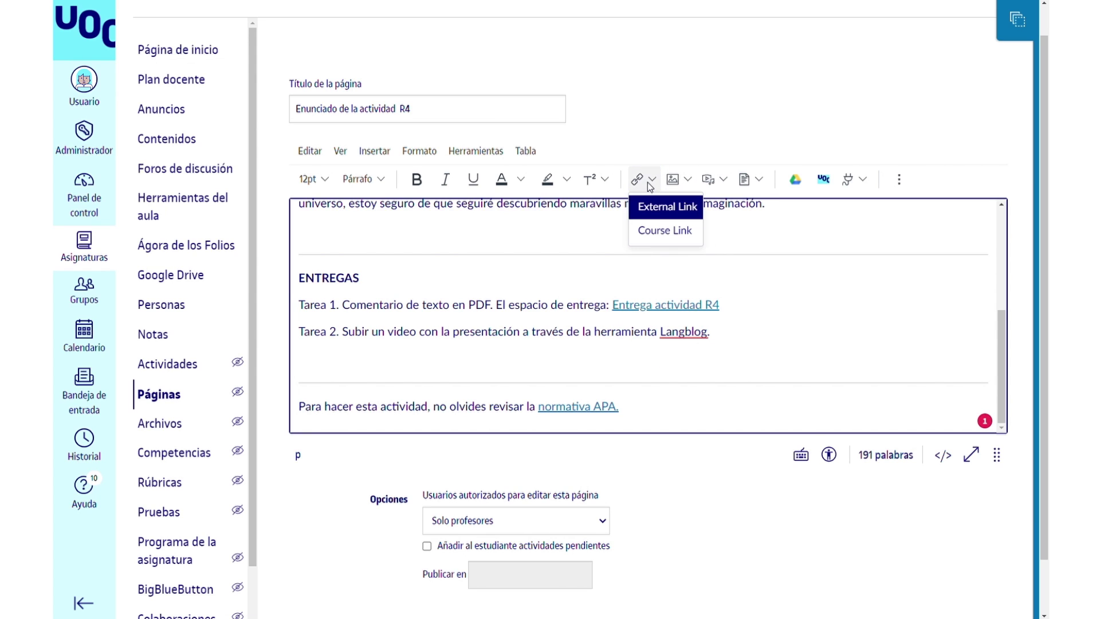
pyautogui.click(662, 230)
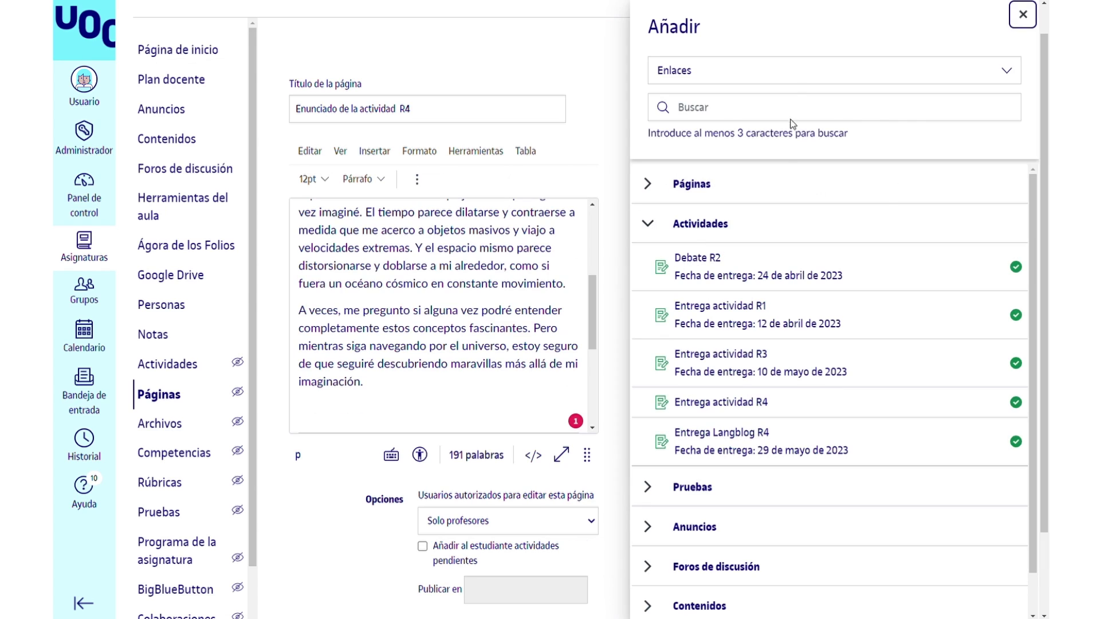
pyautogui.click(788, 70)
pyautogui.click(744, 124)
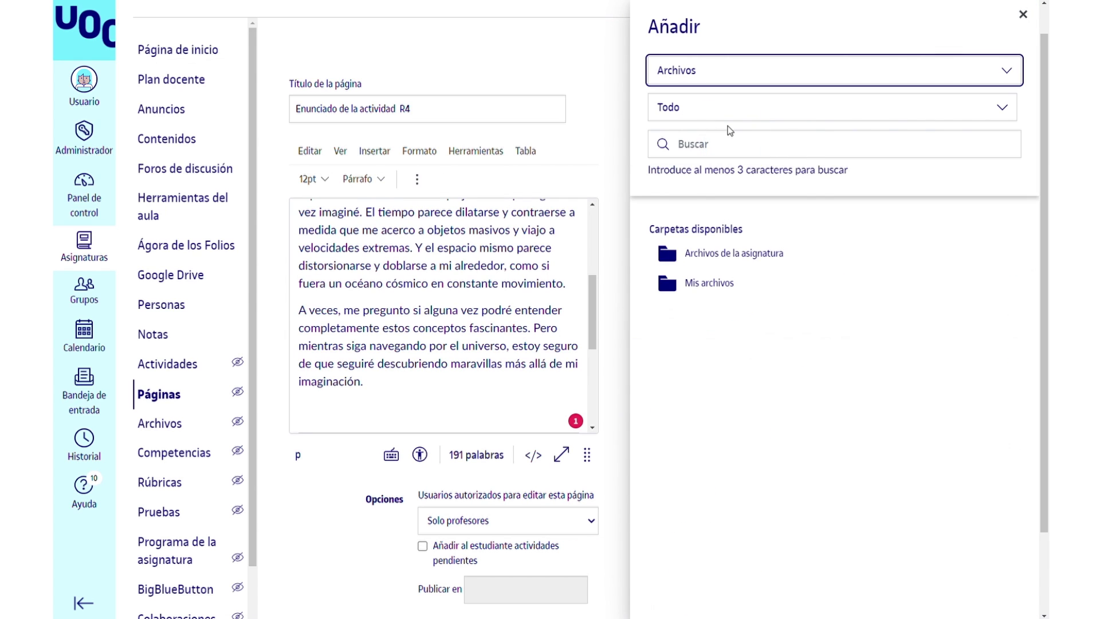
pyautogui.click(724, 264)
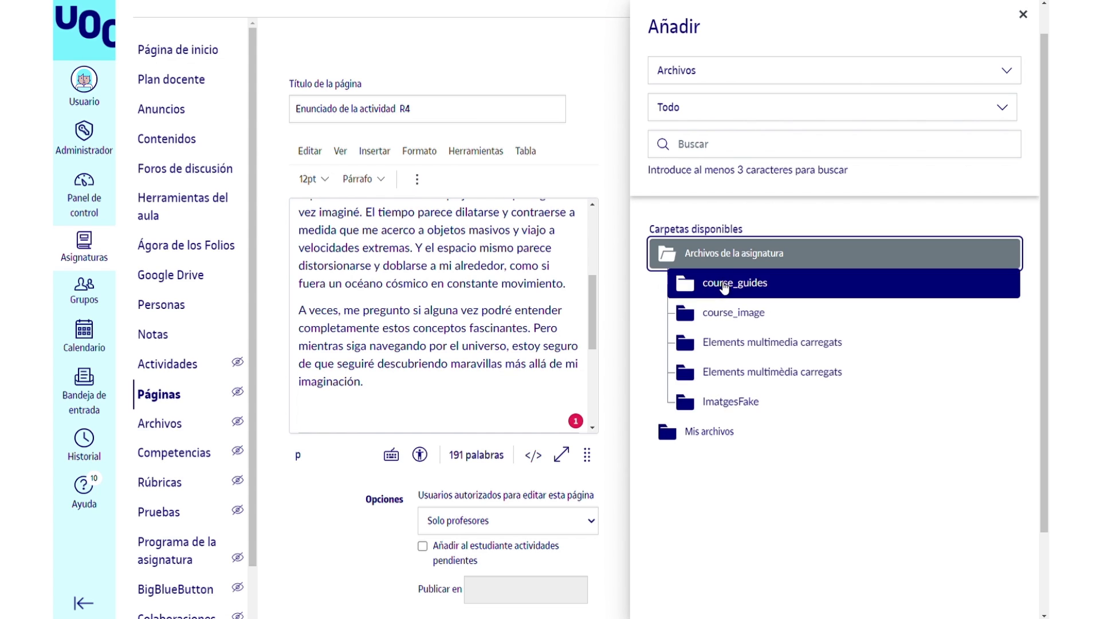
pyautogui.click(726, 283)
pyautogui.click(729, 343)
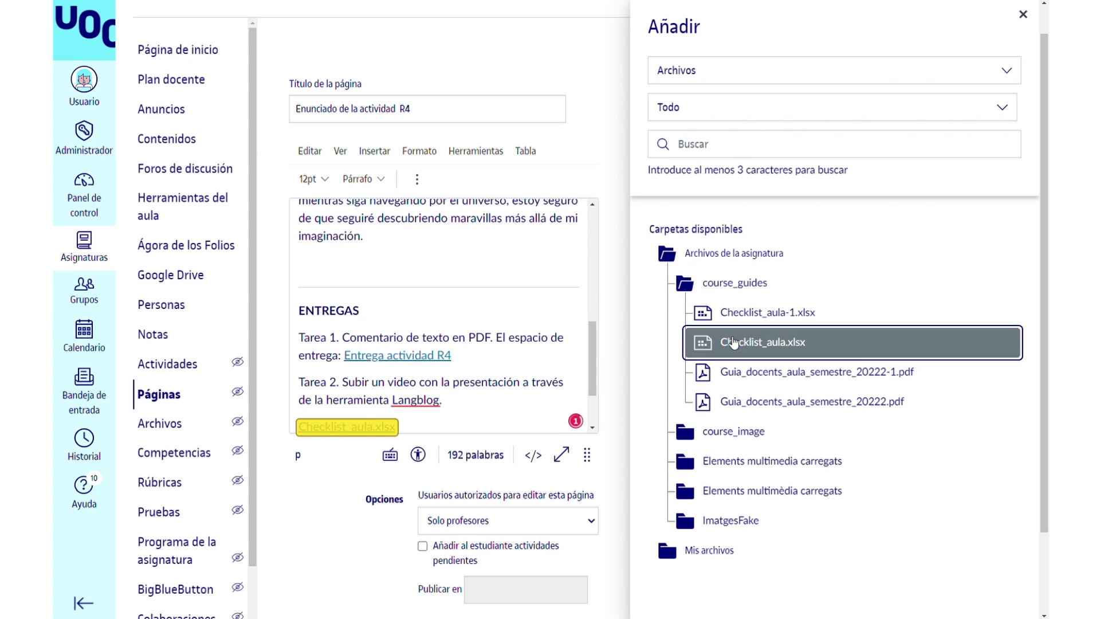
pyautogui.click(1023, 17)
pyautogui.moveTo(395, 359); pyautogui.dragTo(301, 365)
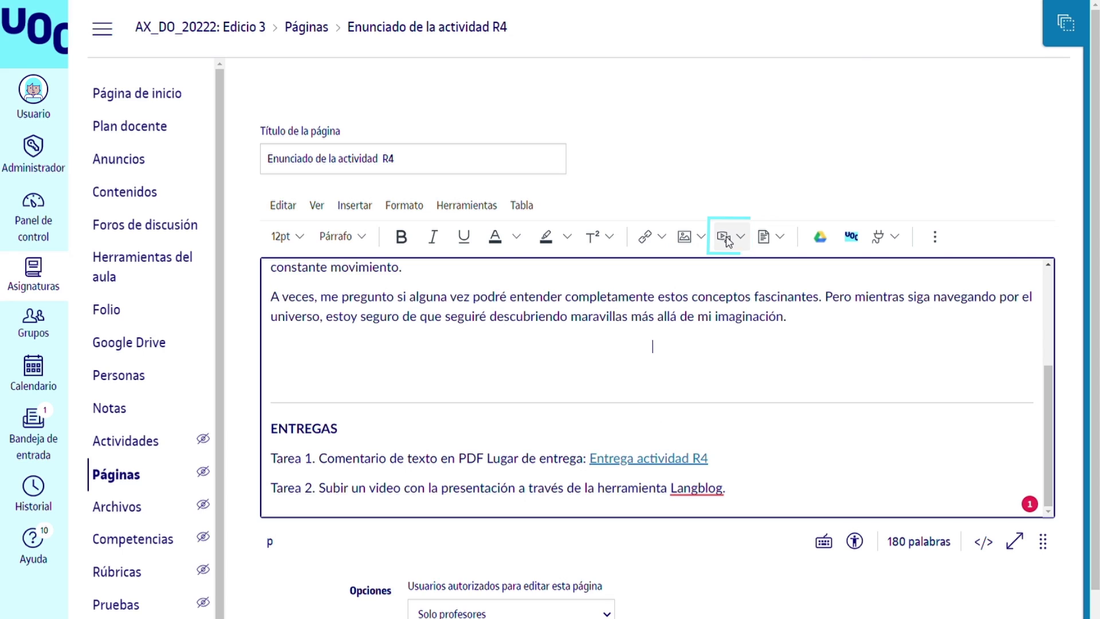
# - Insert the course image "A robot a..." below the paragraph that ends with "más allá de mi imaginación"
pyautogui.click(702, 244)
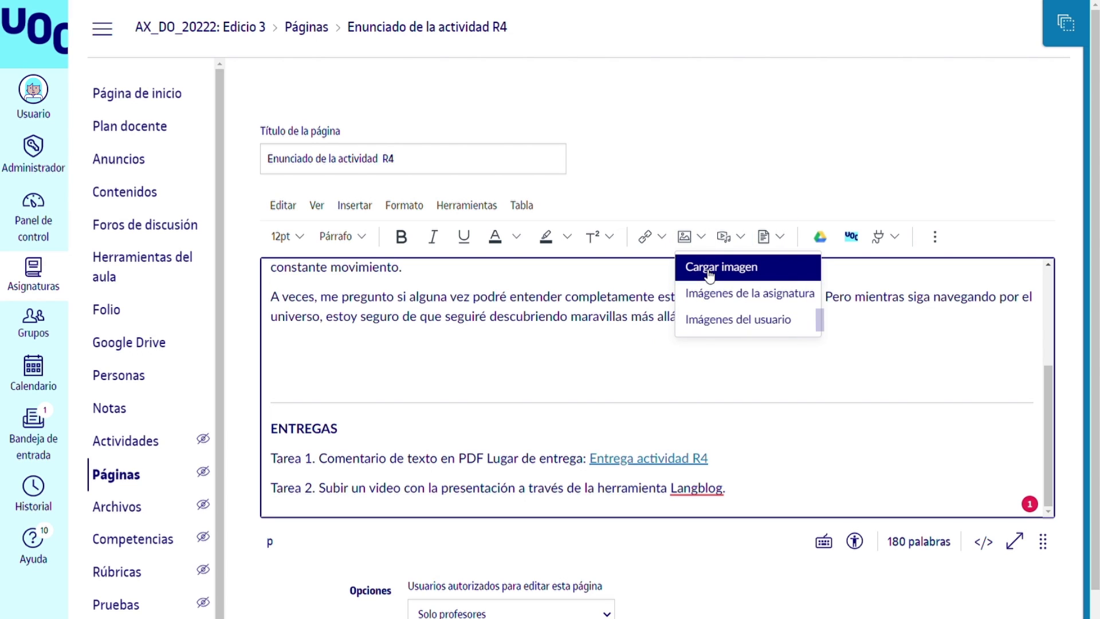
pyautogui.click(713, 294)
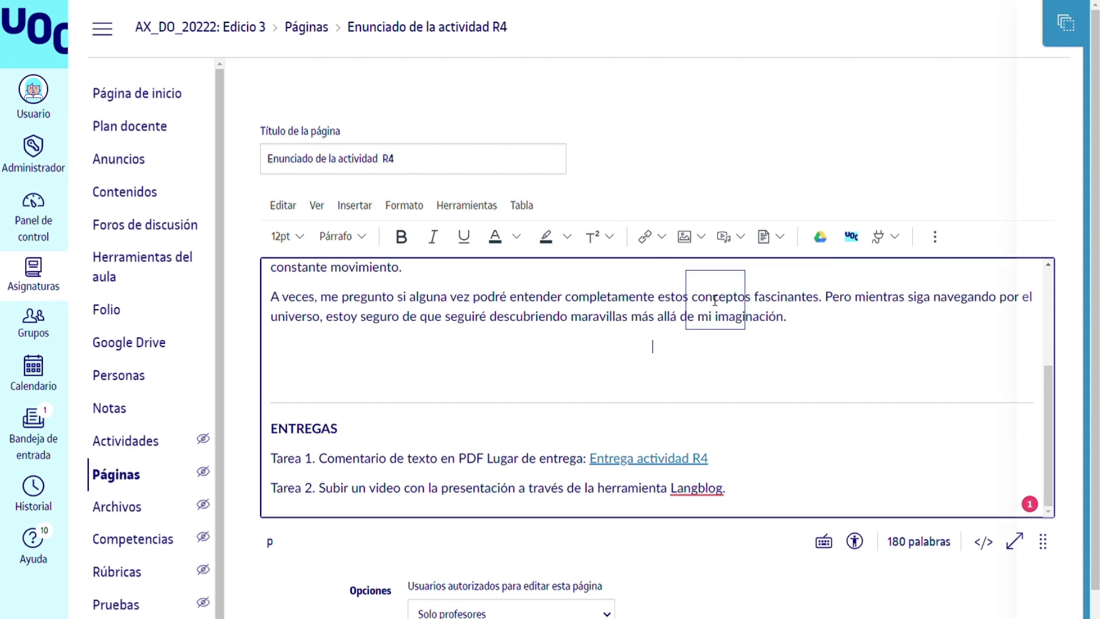
pyautogui.click(717, 299)
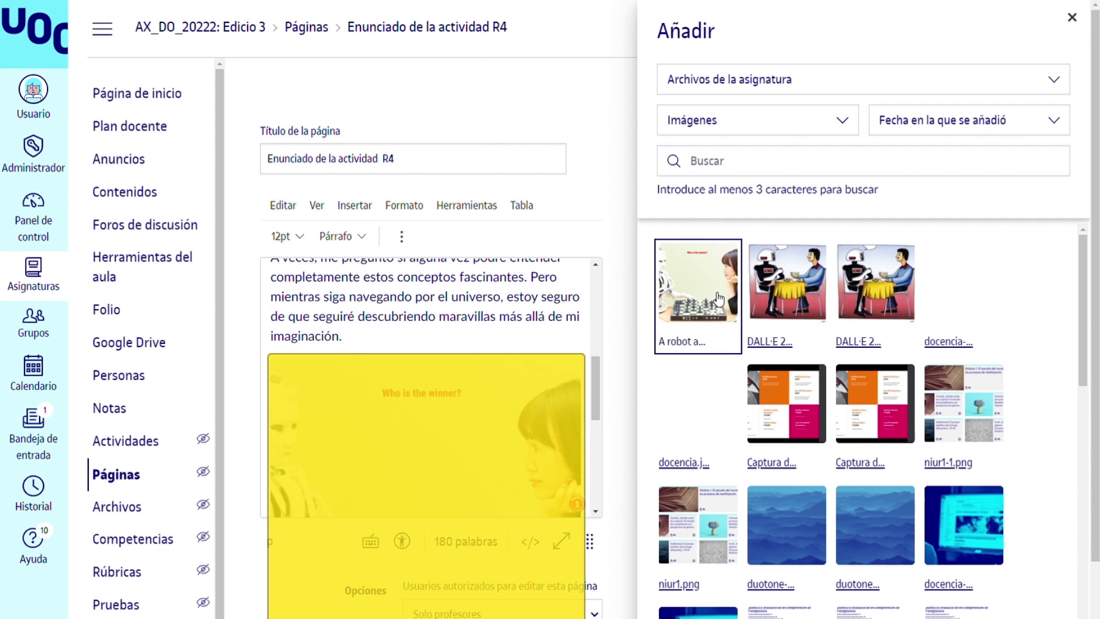
# - Scale the inserted robot chess image down proportionally to roughly a third of the text width
pyautogui.click(1072, 17)
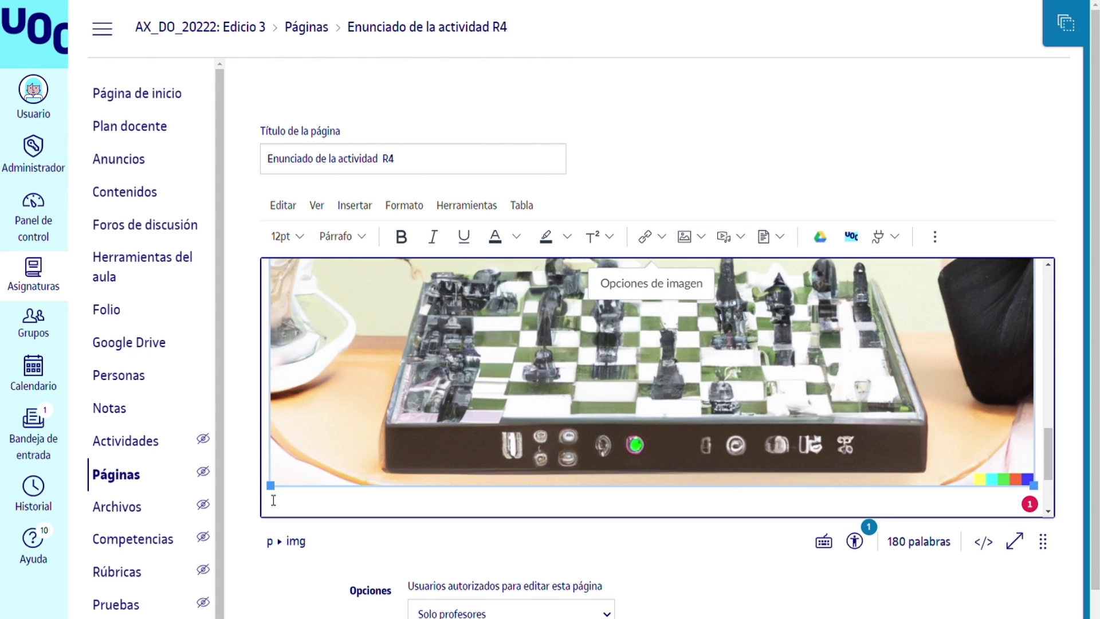
pyautogui.moveTo(272, 488); pyautogui.dragTo(559, 261)
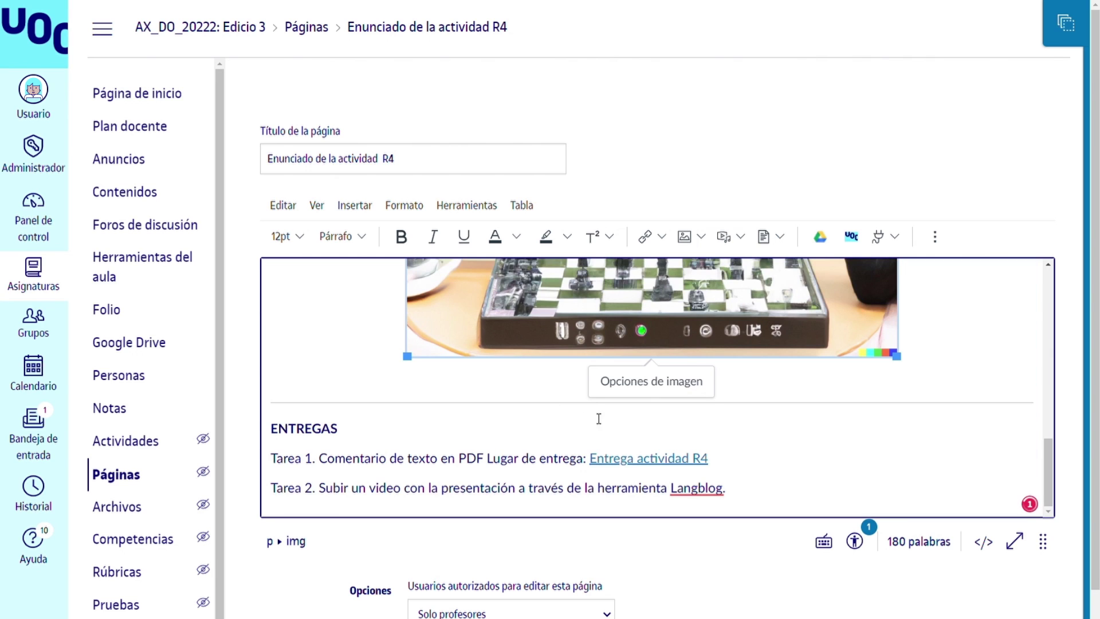
pyautogui.moveTo(904, 360); pyautogui.dragTo(842, 344)
pyautogui.click(825, 380)
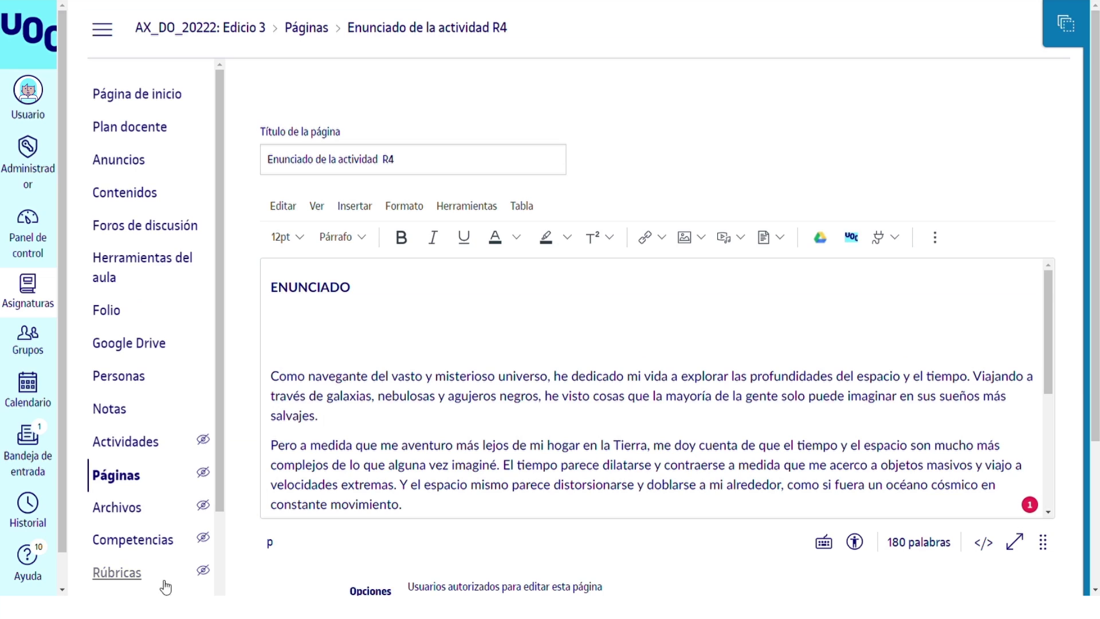
# - Record a short webcam video for the blank space below the ENUNCIADO heading and finish the recording
pyautogui.click(324, 346)
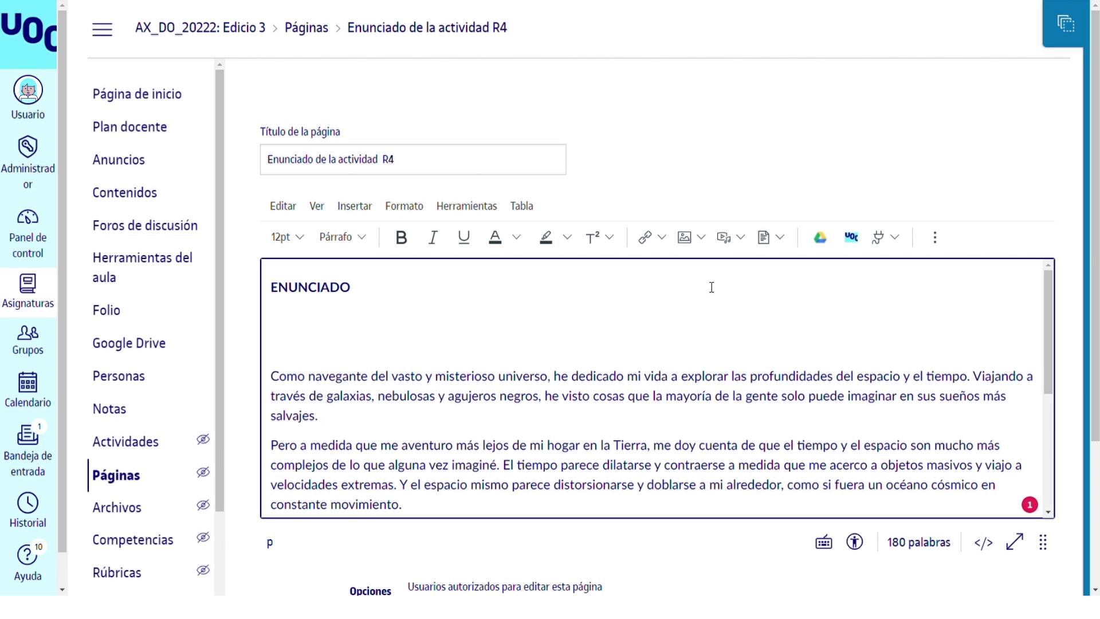
pyautogui.click(730, 237)
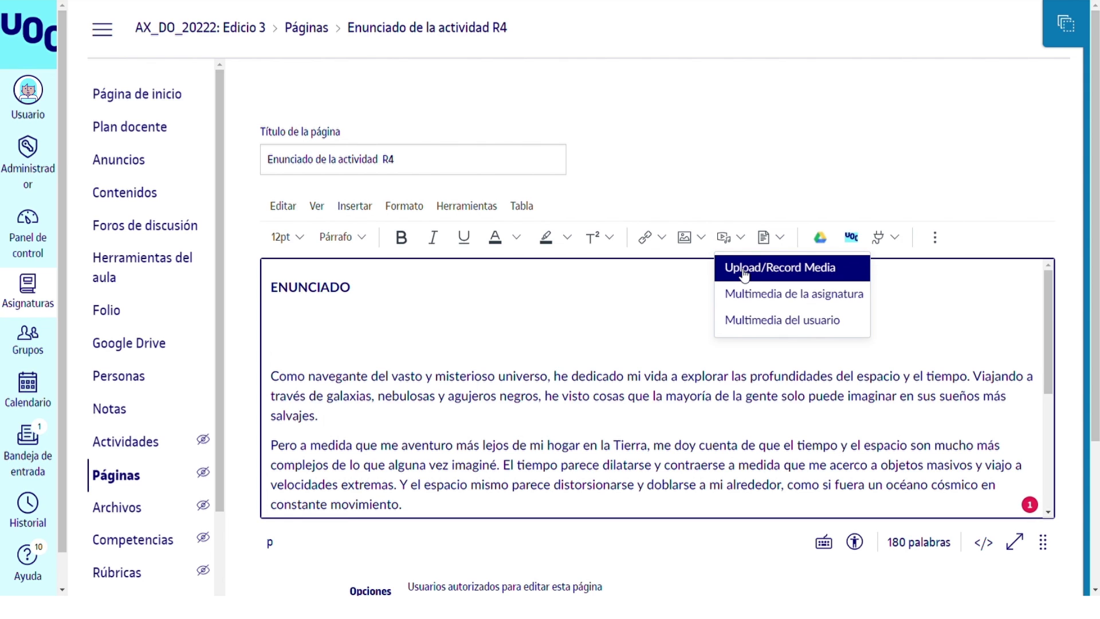
pyautogui.click(744, 269)
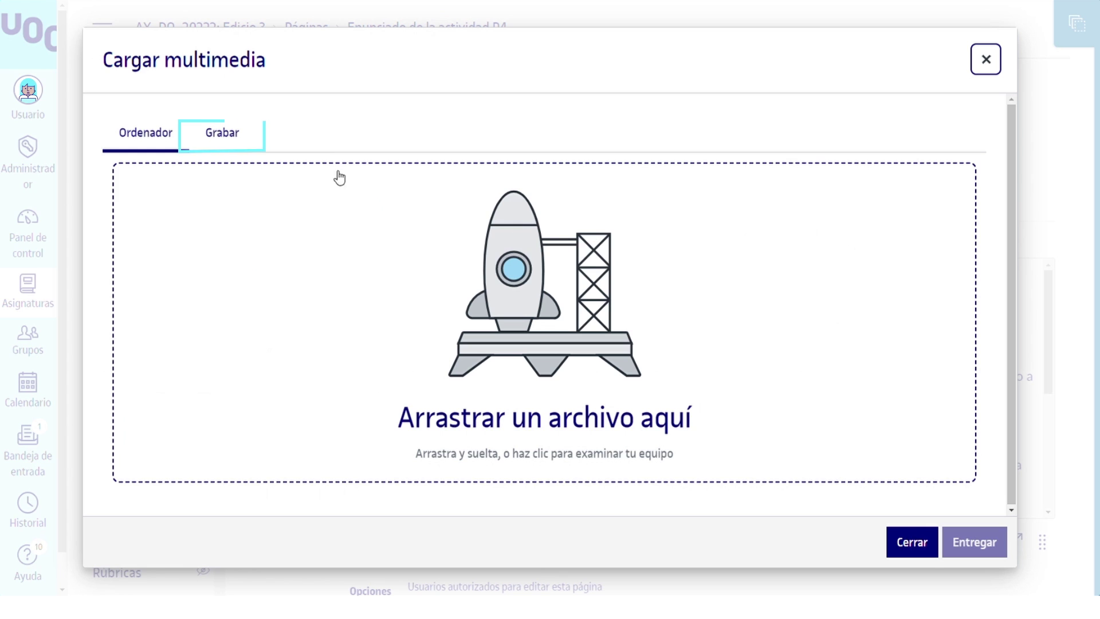
pyautogui.click(222, 133)
pyautogui.click(555, 560)
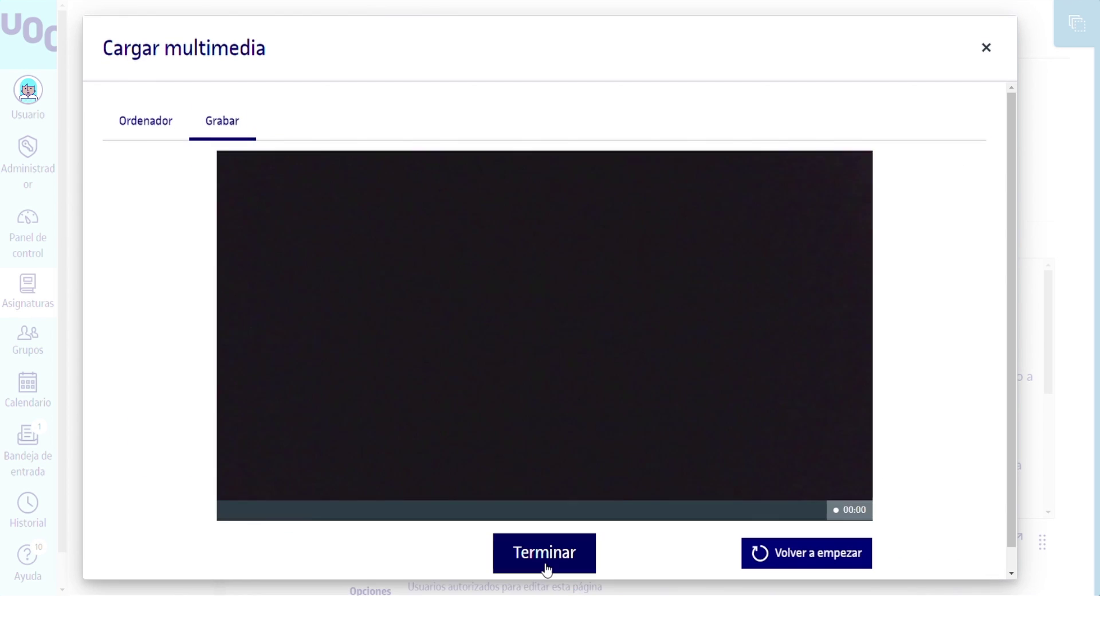
pyautogui.click(546, 568)
# - Name the recorded video "Enunciado Reto 4" and save it into the page
pyautogui.click(695, 484)
pyautogui.hotkey('ctrl', 'a')
pyautogui.write('Enunci')
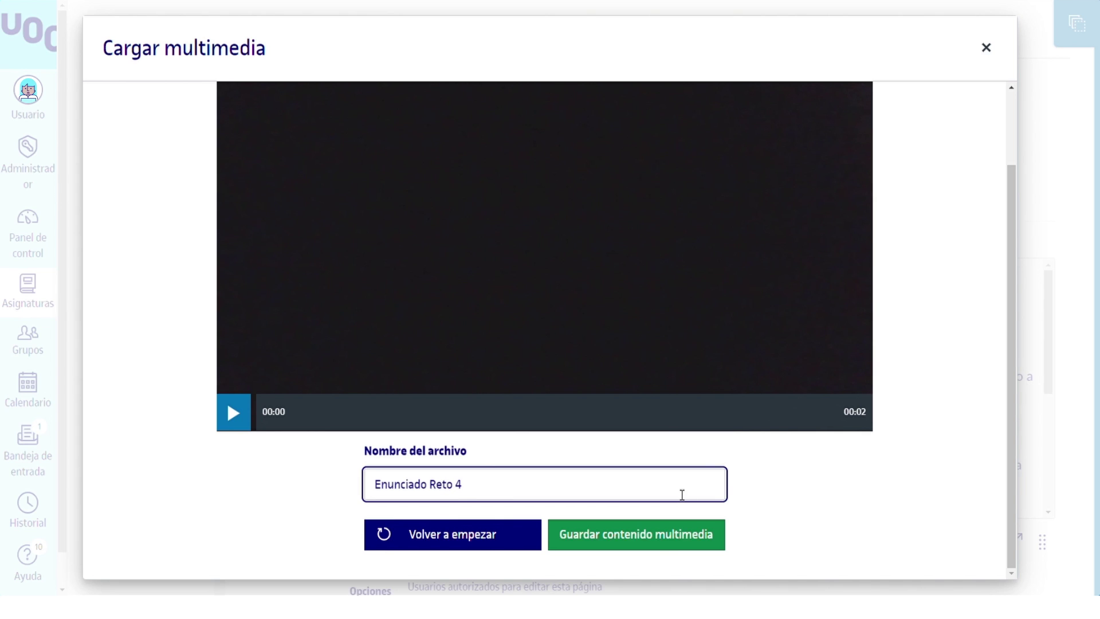
pyautogui.click(664, 544)
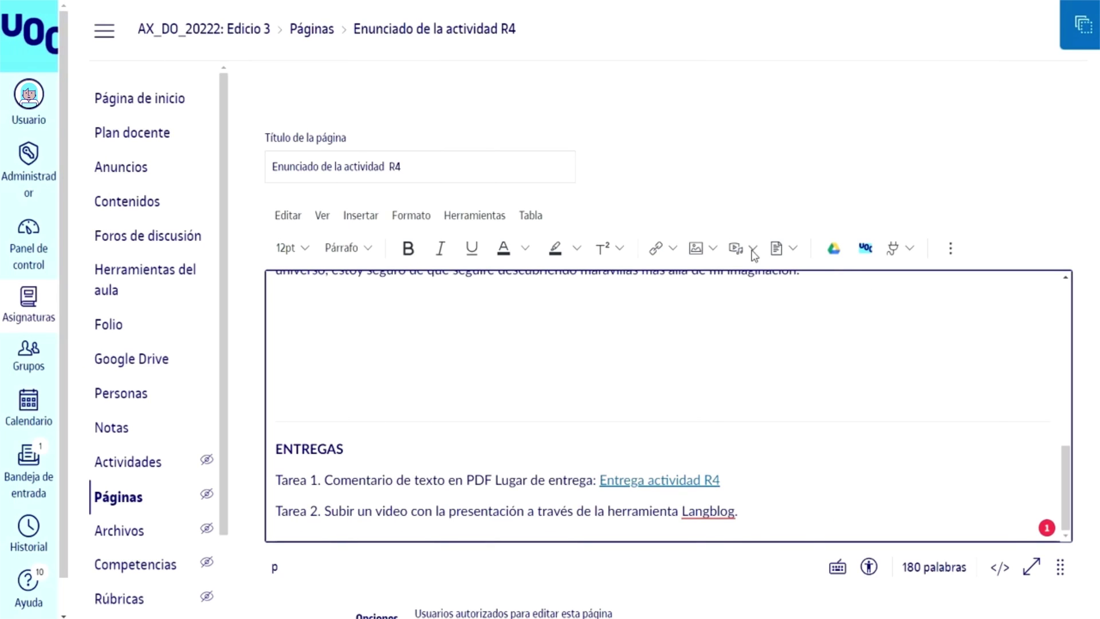
# - Upload the video "Com descarregar-se el llibre de notes" from the computer and insert it into the page
pyautogui.click(753, 250)
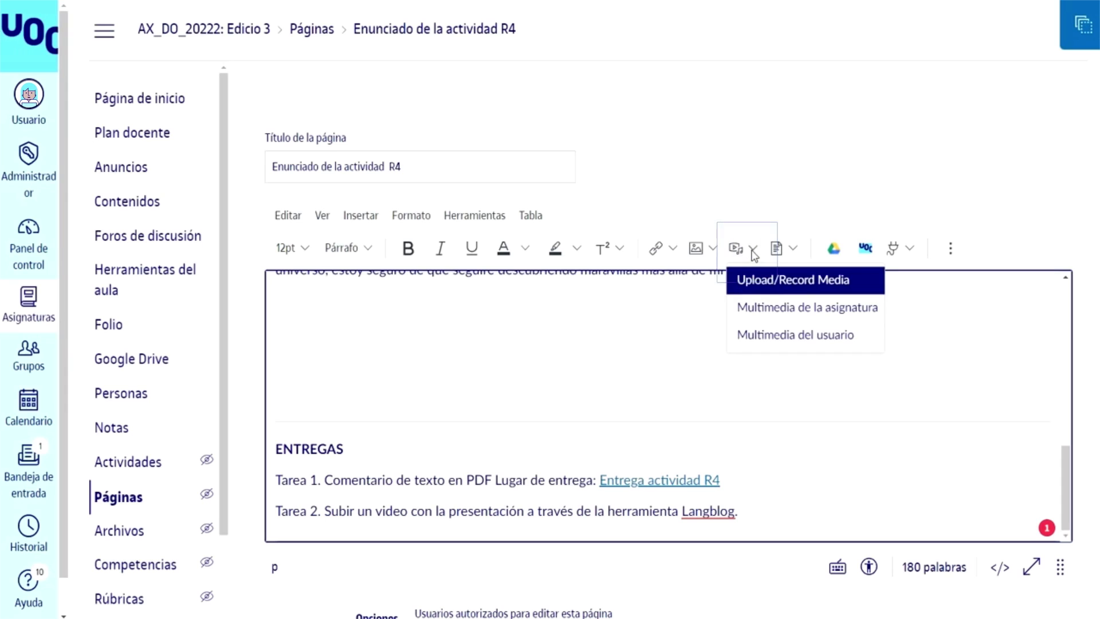
pyautogui.click(766, 280)
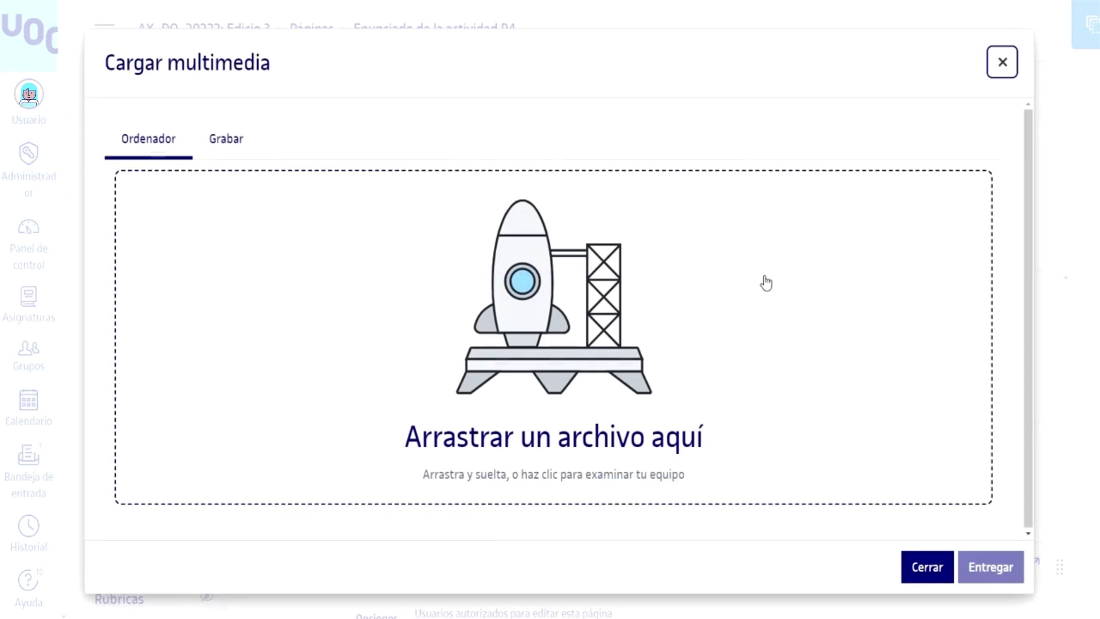
pyautogui.click(527, 340)
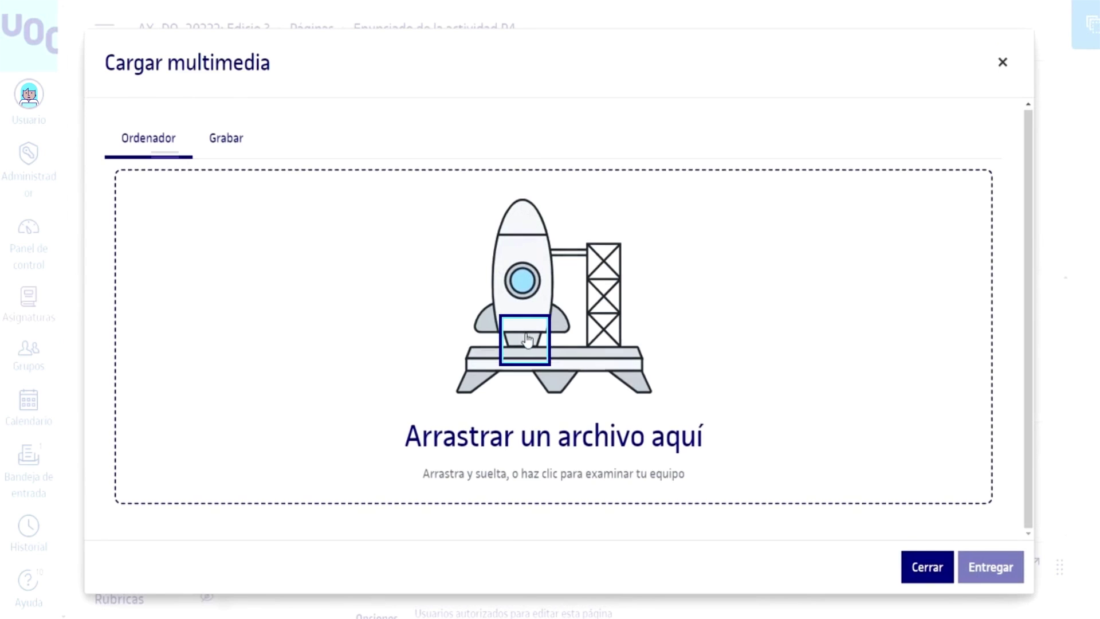
pyautogui.scroll(-5, 172, 250)
pyautogui.doubleClick(146, 452)
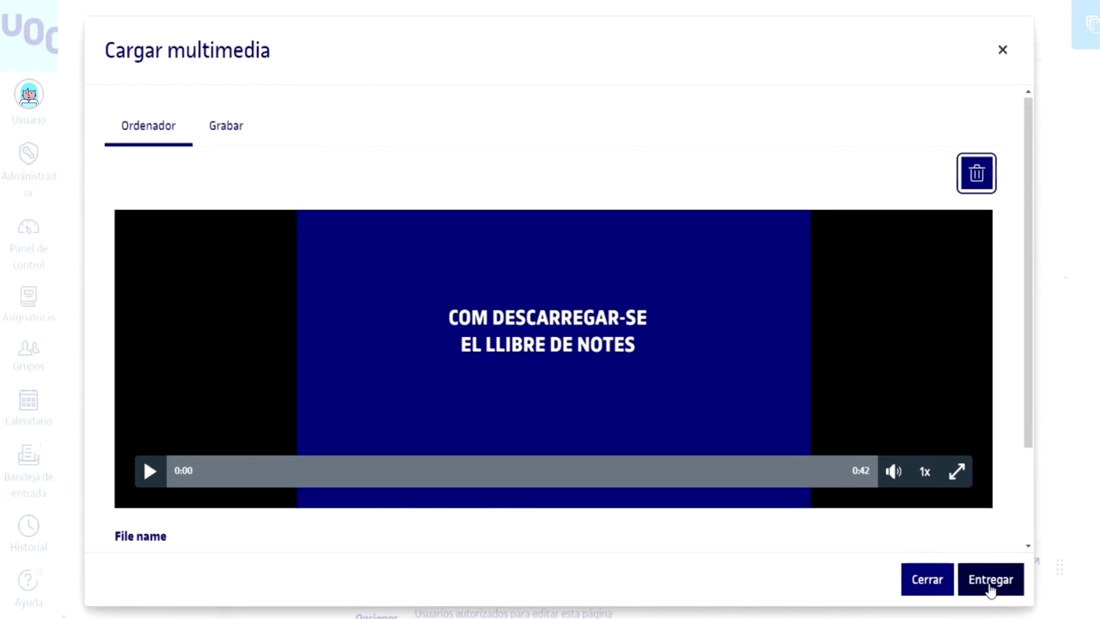
pyautogui.click(990, 580)
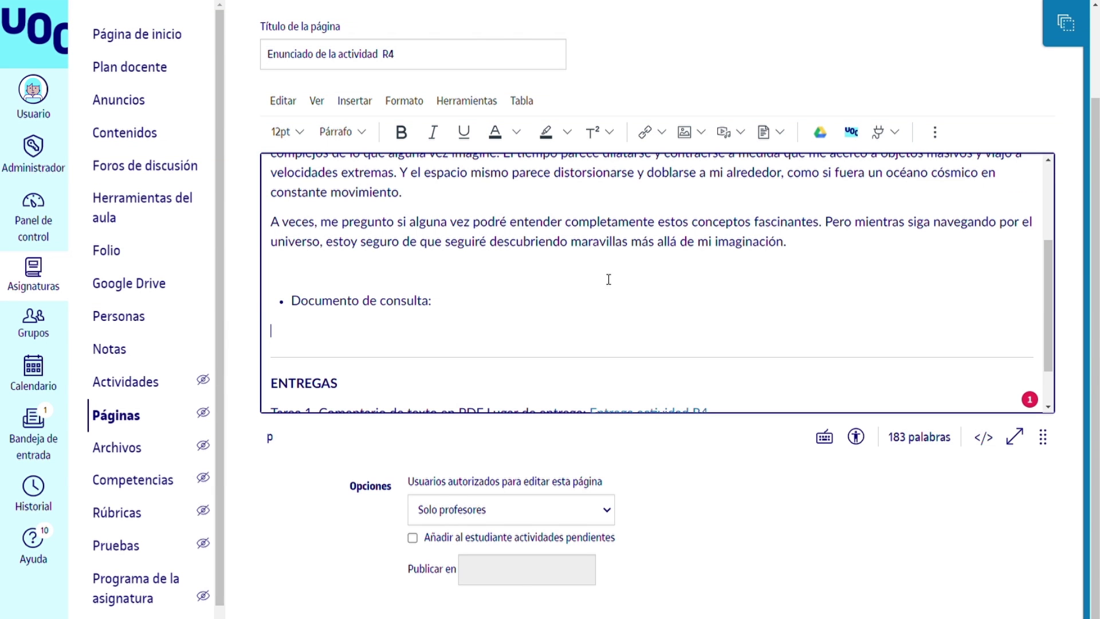
# - Look at the options for uploading a document from the computer without uploading anything
pyautogui.click(779, 143)
pyautogui.click(780, 138)
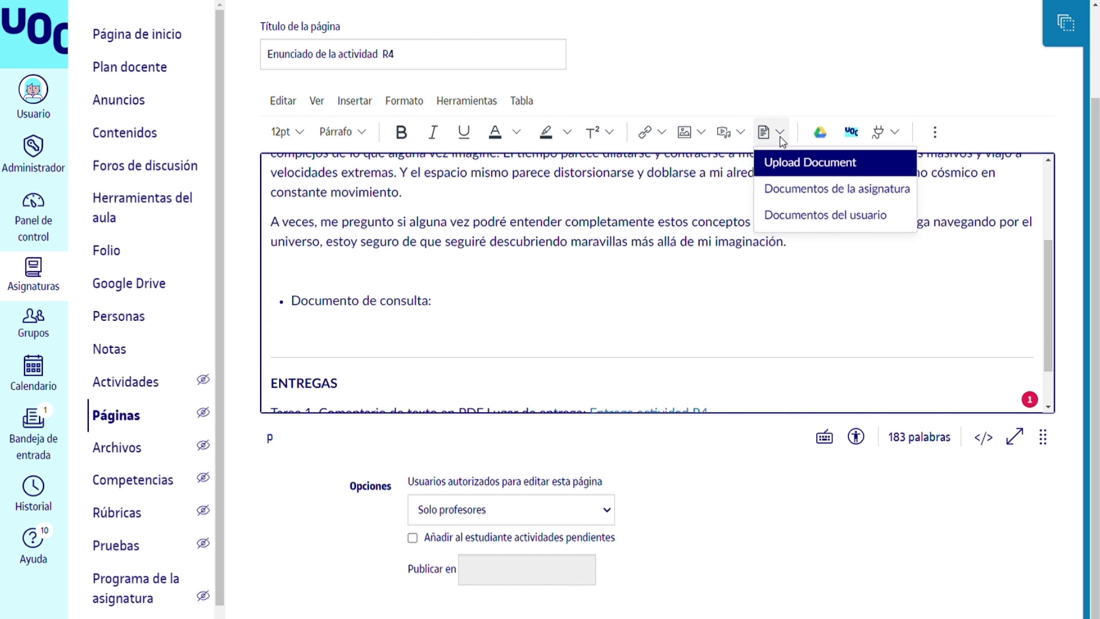
pyautogui.click(807, 171)
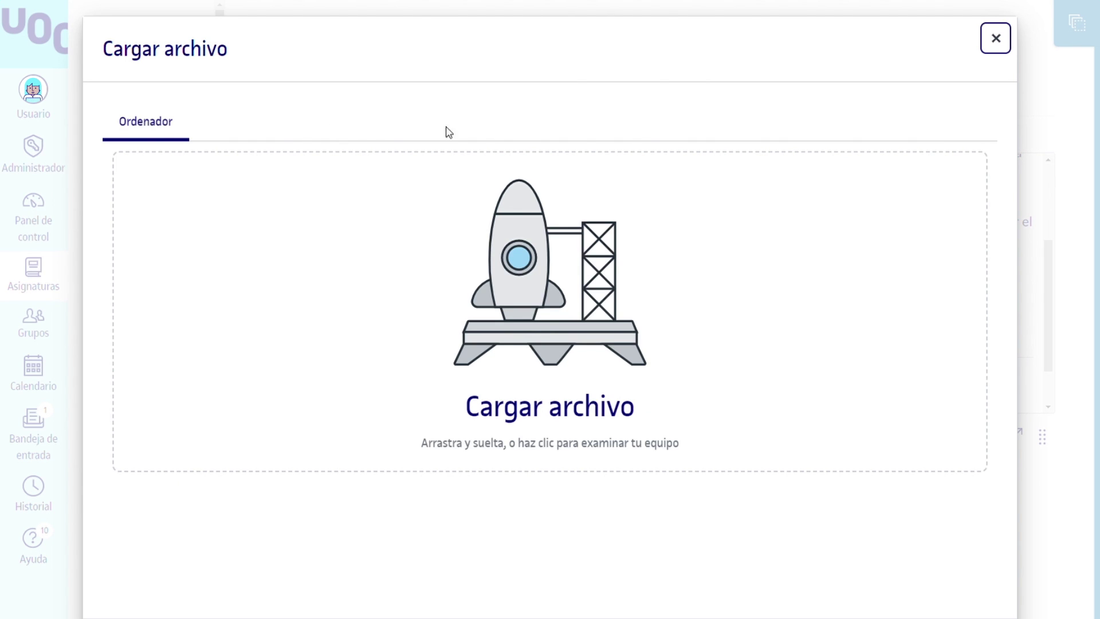
pyautogui.click(995, 38)
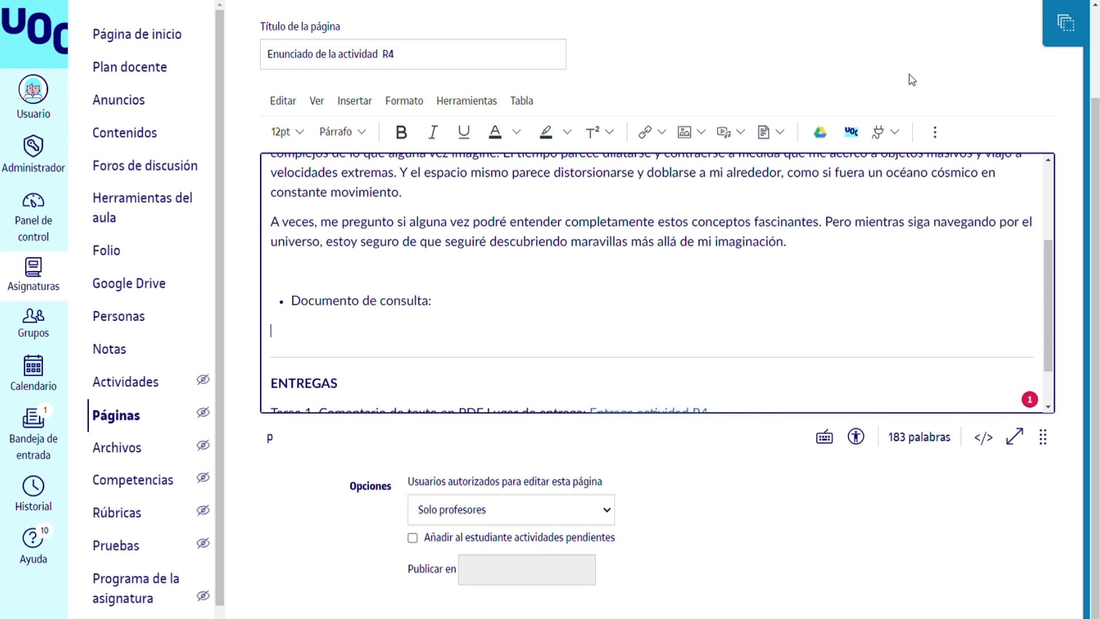
# - Insert a link to the course document Checklist_aula-1.xlsx below "Documento de consulta:"
pyautogui.click(780, 136)
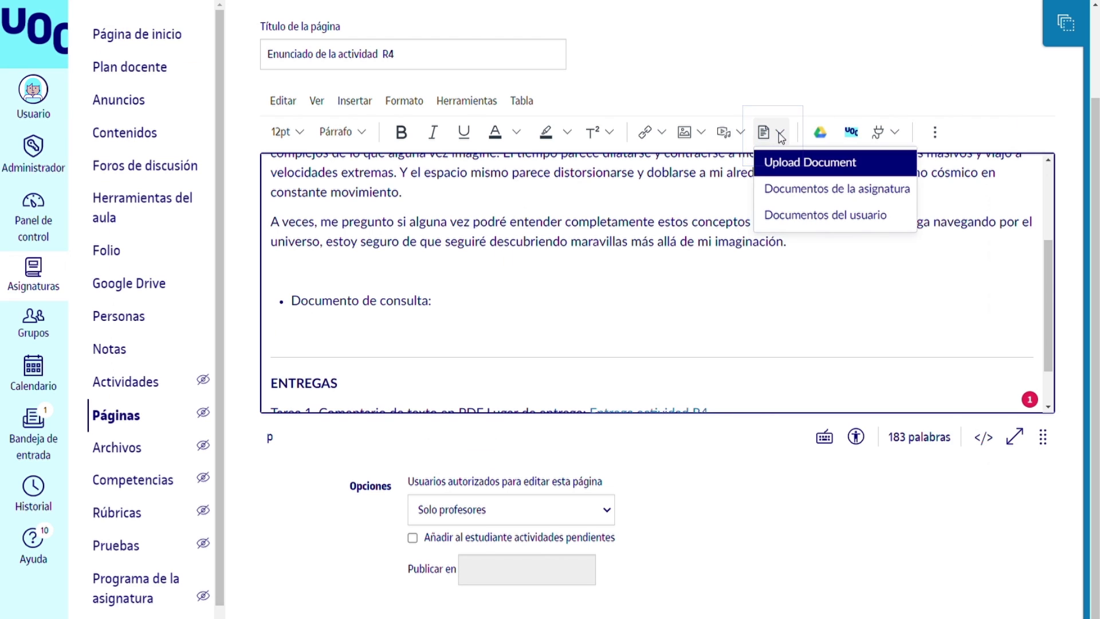
pyautogui.click(791, 190)
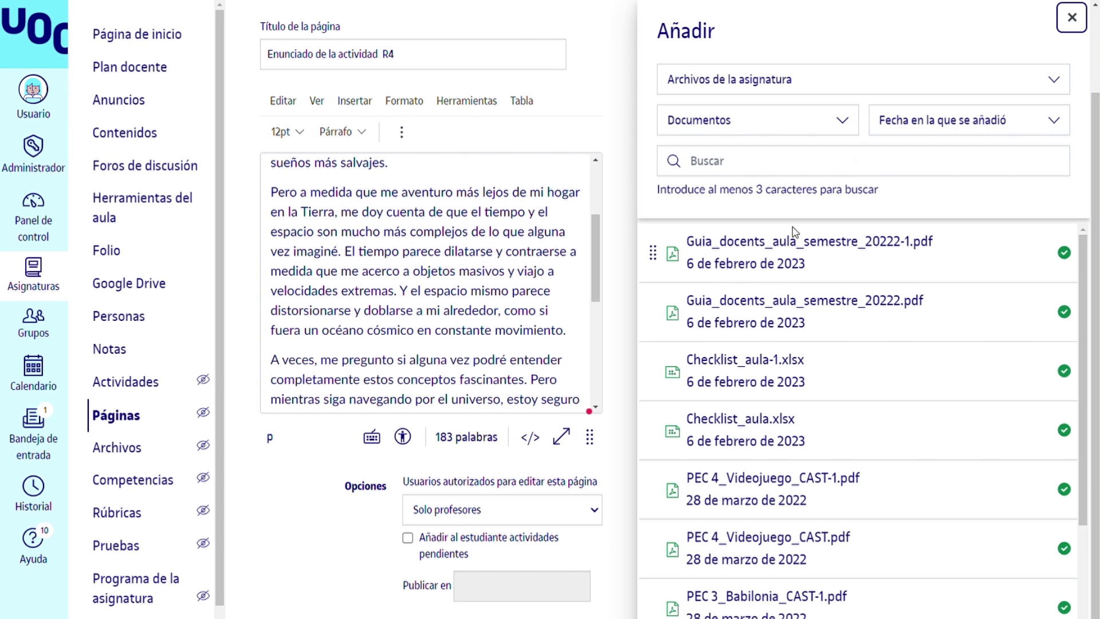
pyautogui.click(802, 370)
pyautogui.click(1072, 18)
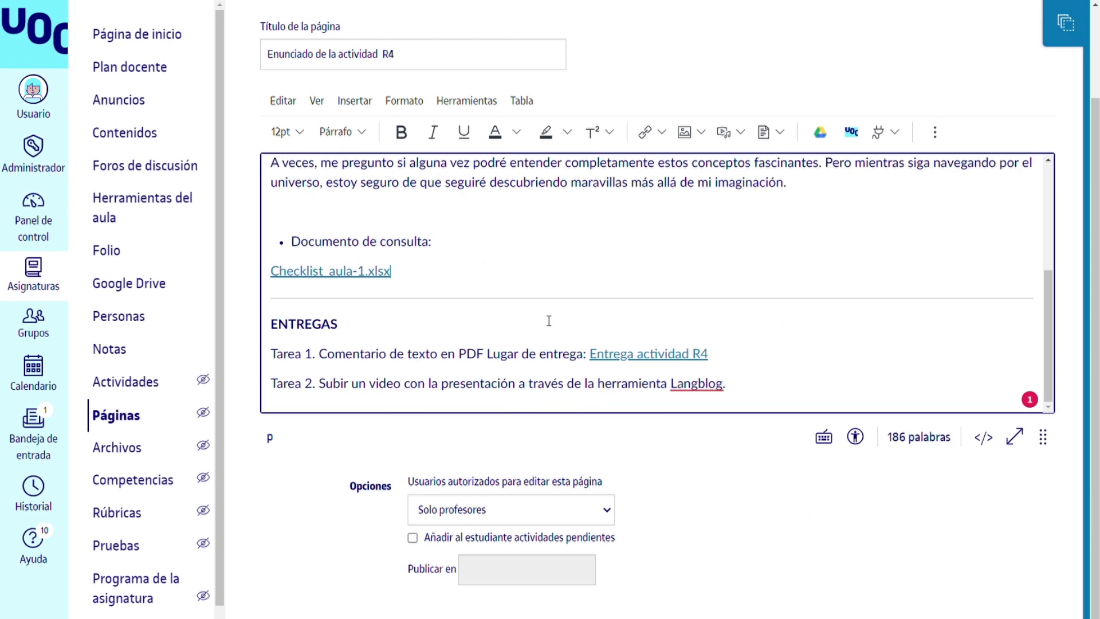
pyautogui.moveTo(390, 272); pyautogui.dragTo(271, 278)
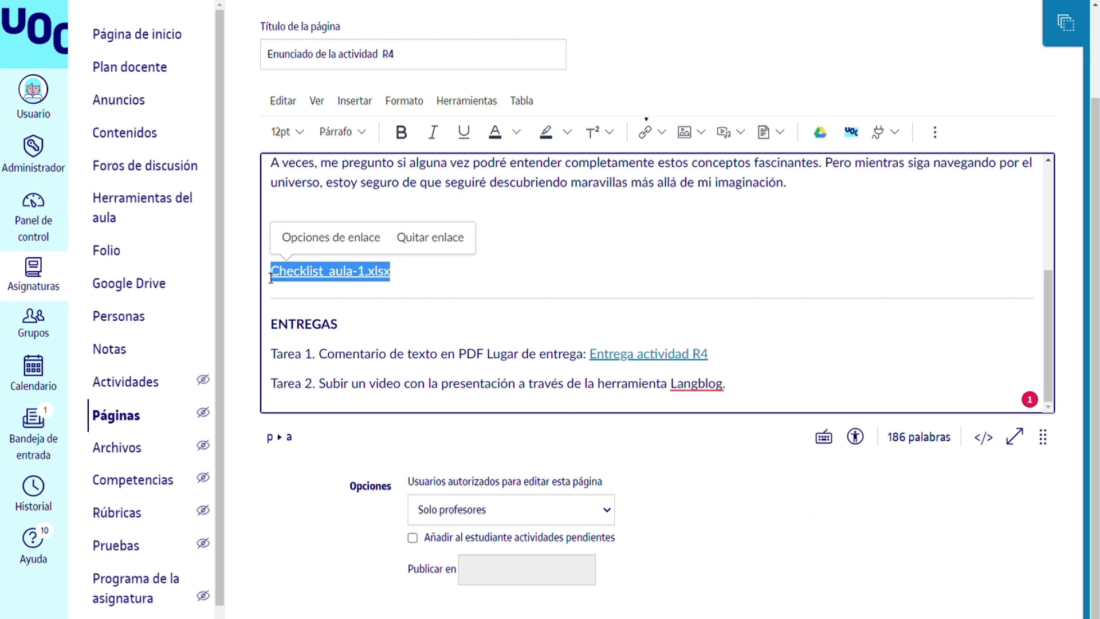
pyautogui.click(571, 284)
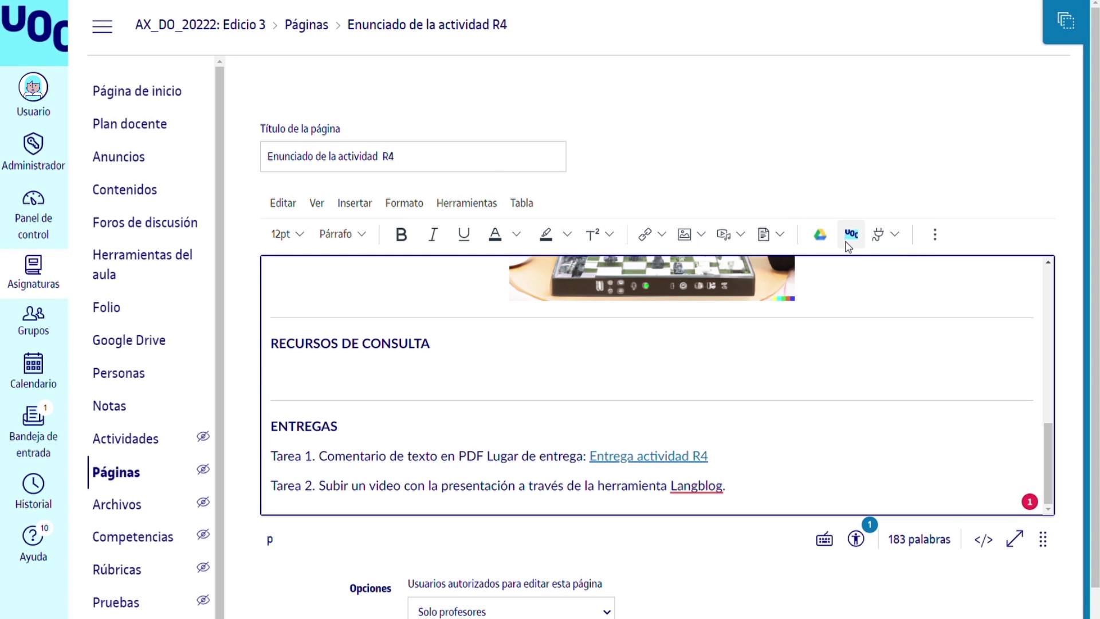
# - Search Google Drive for "editor de texto" and insert the file as a link under RECURSOS DE CONSULTA
pyautogui.click(892, 244)
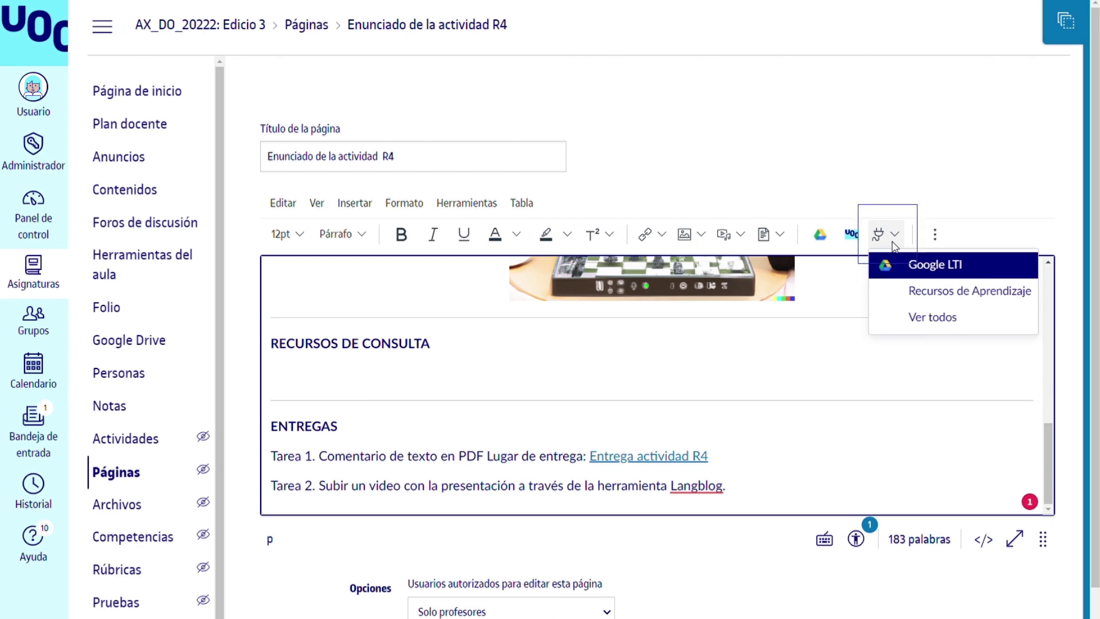
pyautogui.click(892, 245)
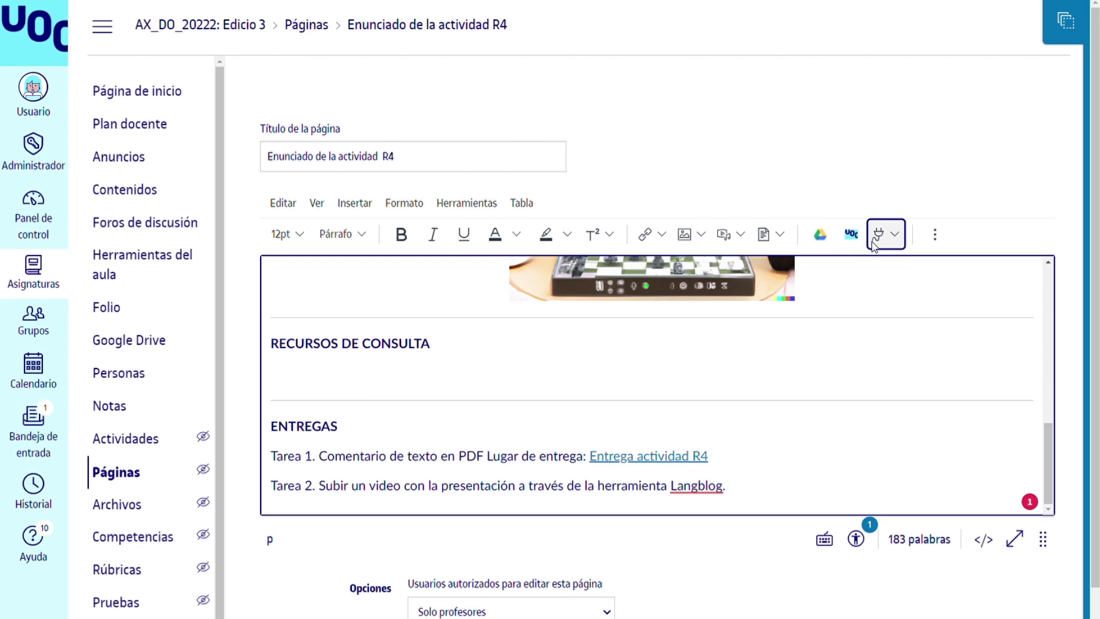
pyautogui.click(824, 242)
pyautogui.write('editor de te')
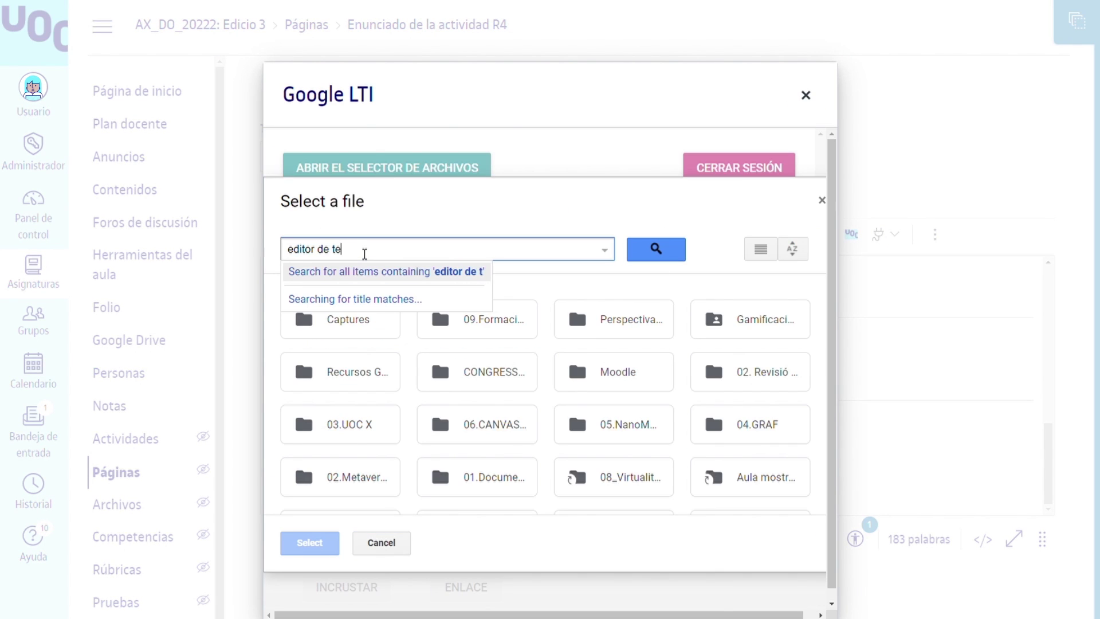
pyautogui.write('xto')
pyautogui.press('Return')
pyautogui.click(336, 539)
pyautogui.click(479, 598)
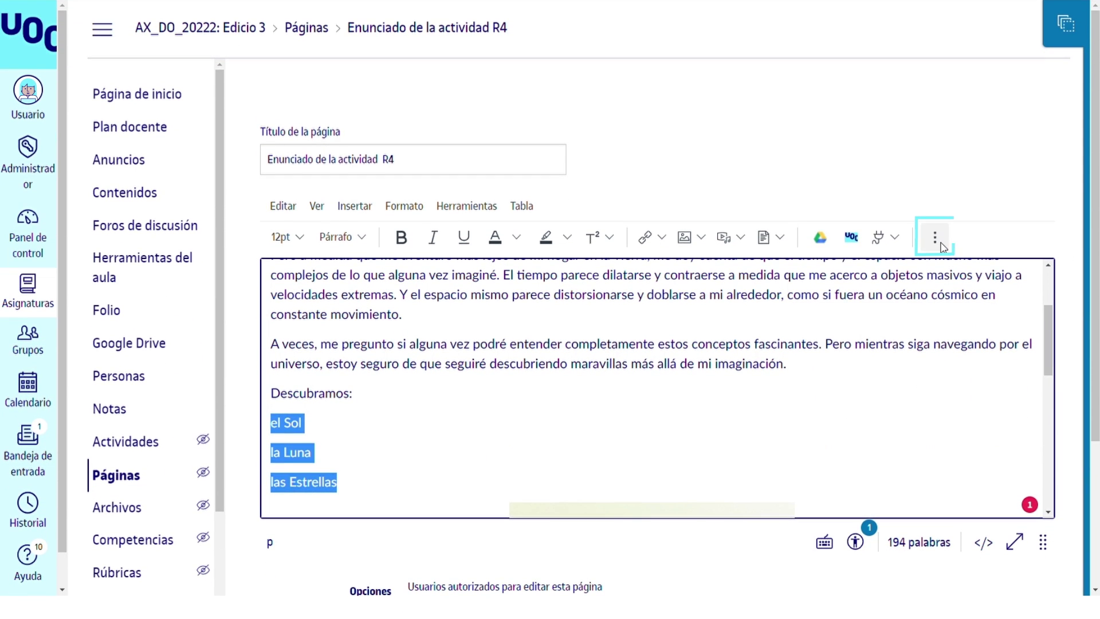
# - Left-align the selected lines "el Sol", "la Luna" and "las Estrellas" below "Descubramos:"
pyautogui.click(942, 245)
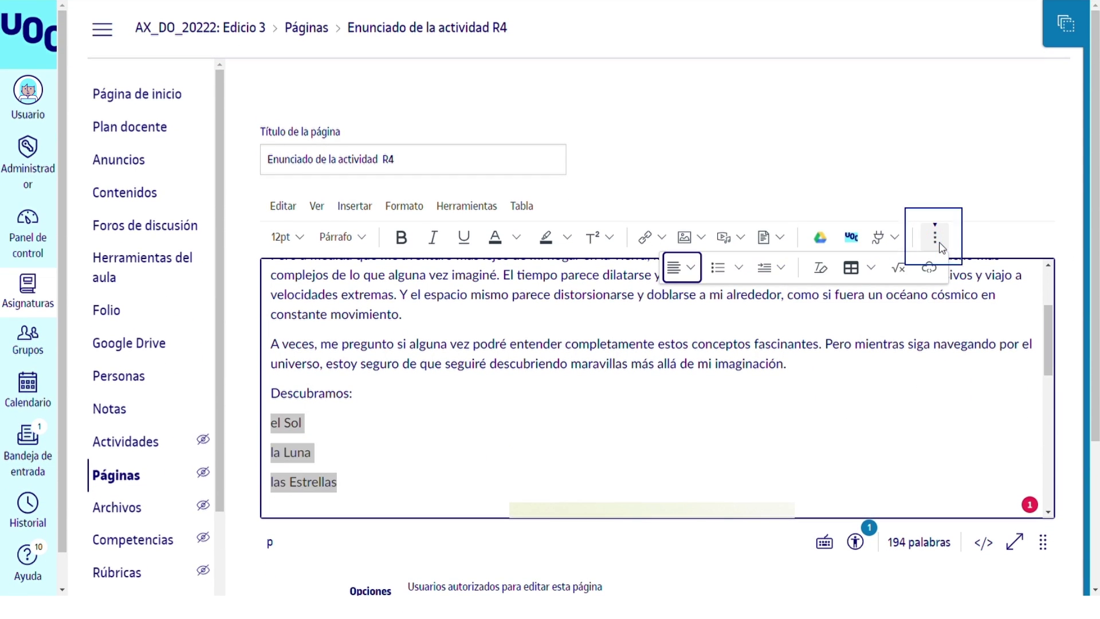
pyautogui.click(697, 275)
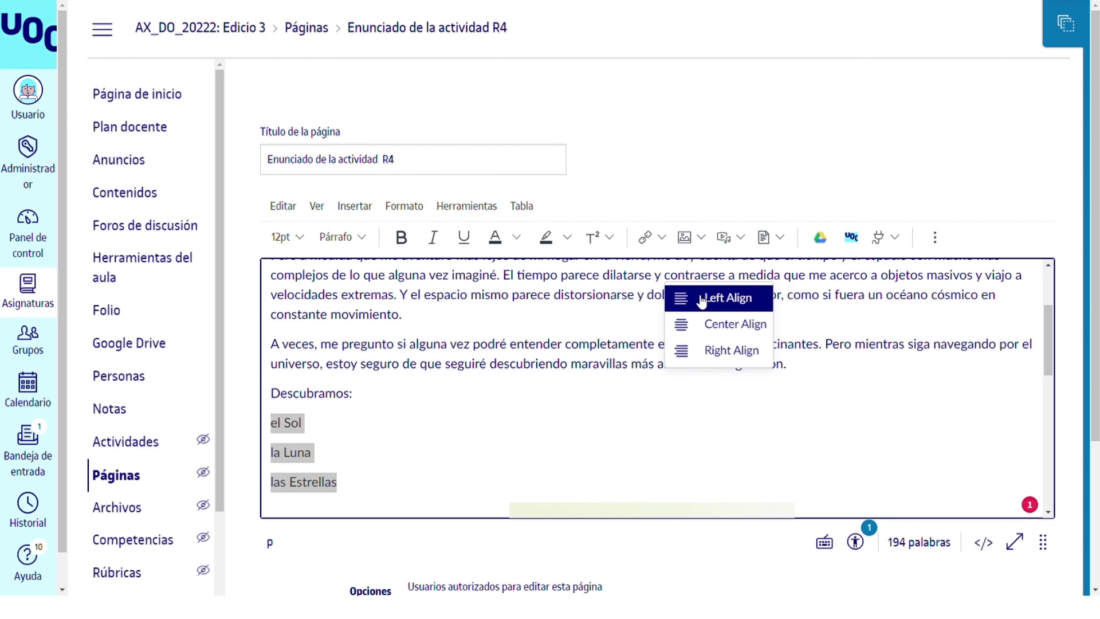
pyautogui.click(702, 299)
# - Turn the lines "el Sol", "la Luna" and "las Estrellas" into a bulleted list and increase its indent
pyautogui.click(934, 237)
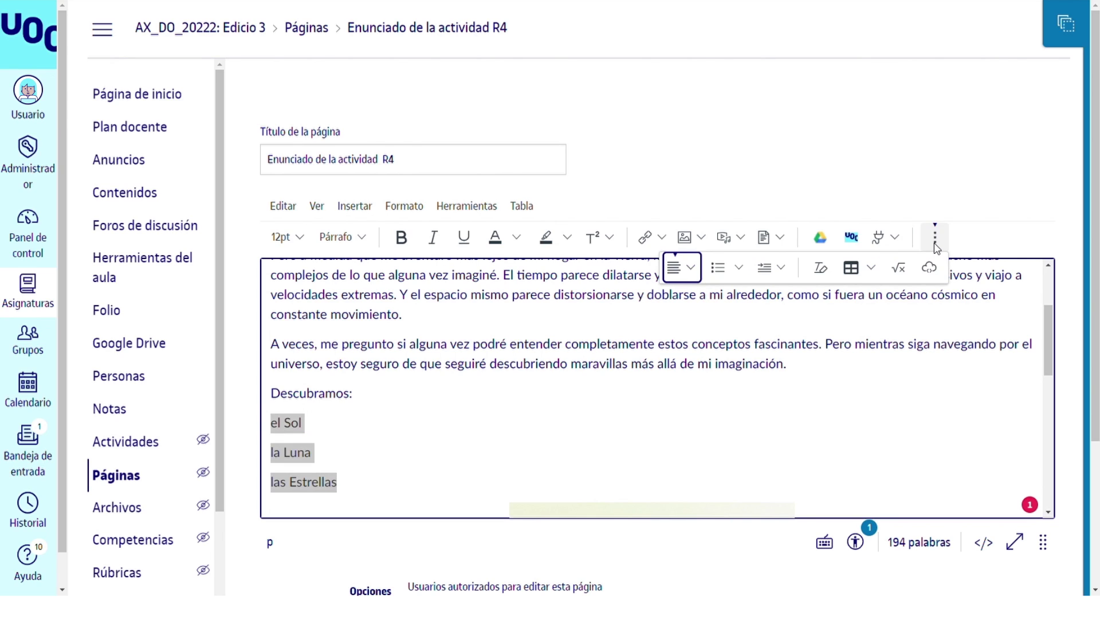
pyautogui.click(738, 268)
pyautogui.click(735, 308)
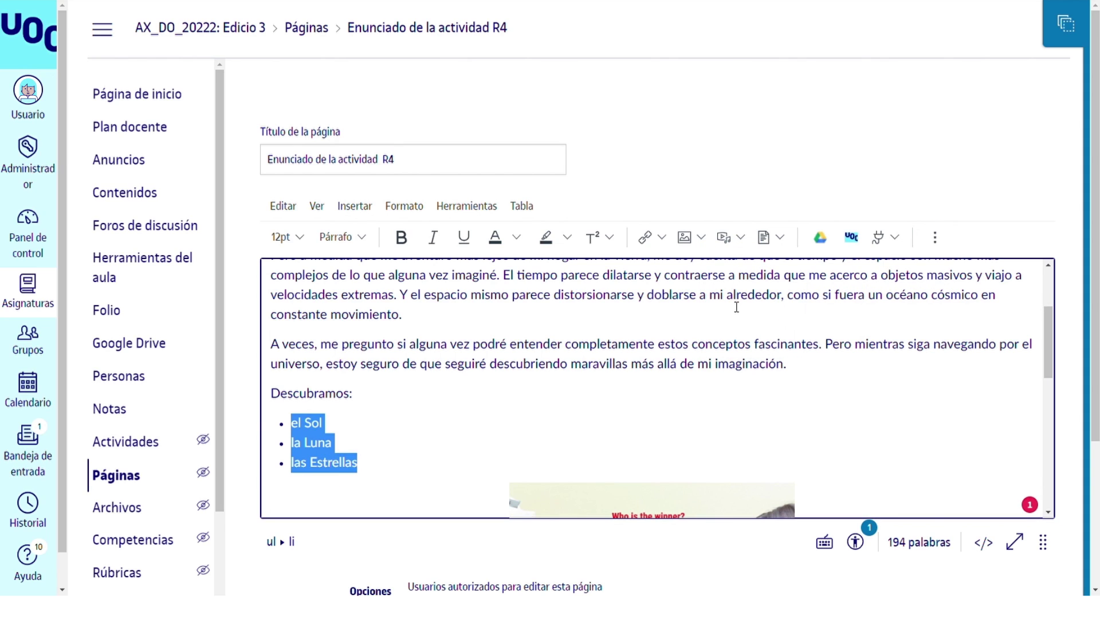
pyautogui.click(935, 237)
pyautogui.click(794, 268)
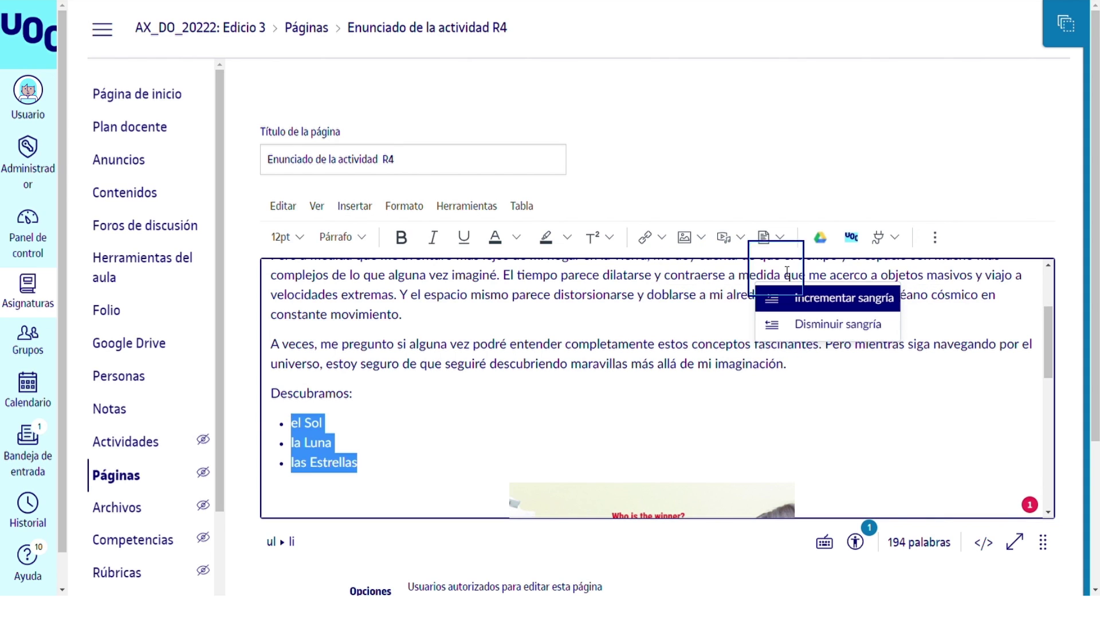
pyautogui.click(800, 308)
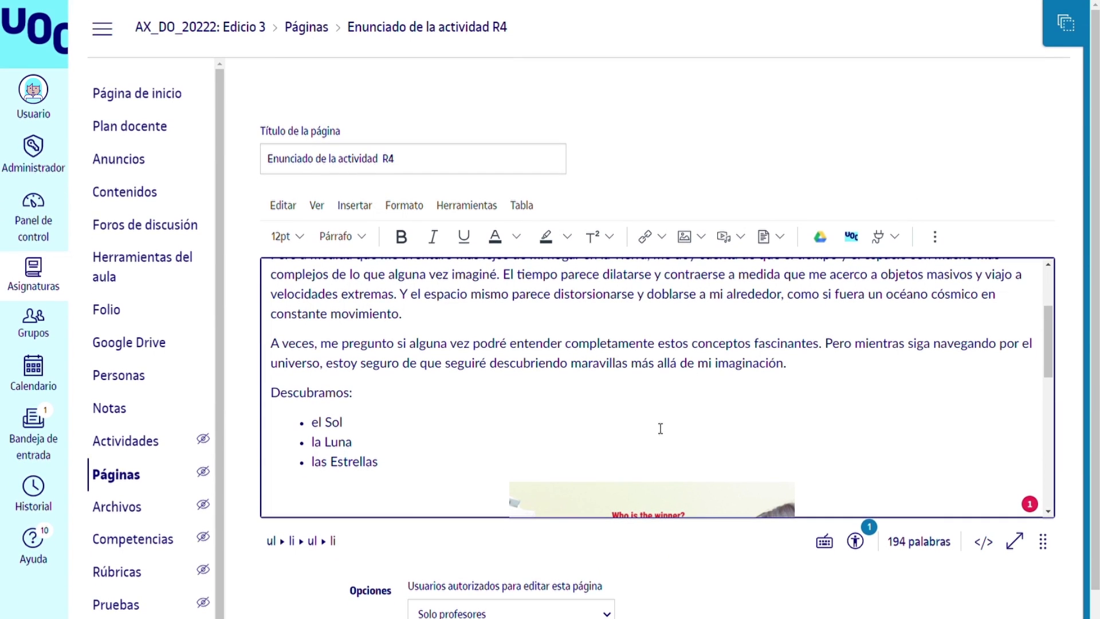
# - Examine the table commands for columns and the embed code dialog without inserting anything
pyautogui.click(935, 237)
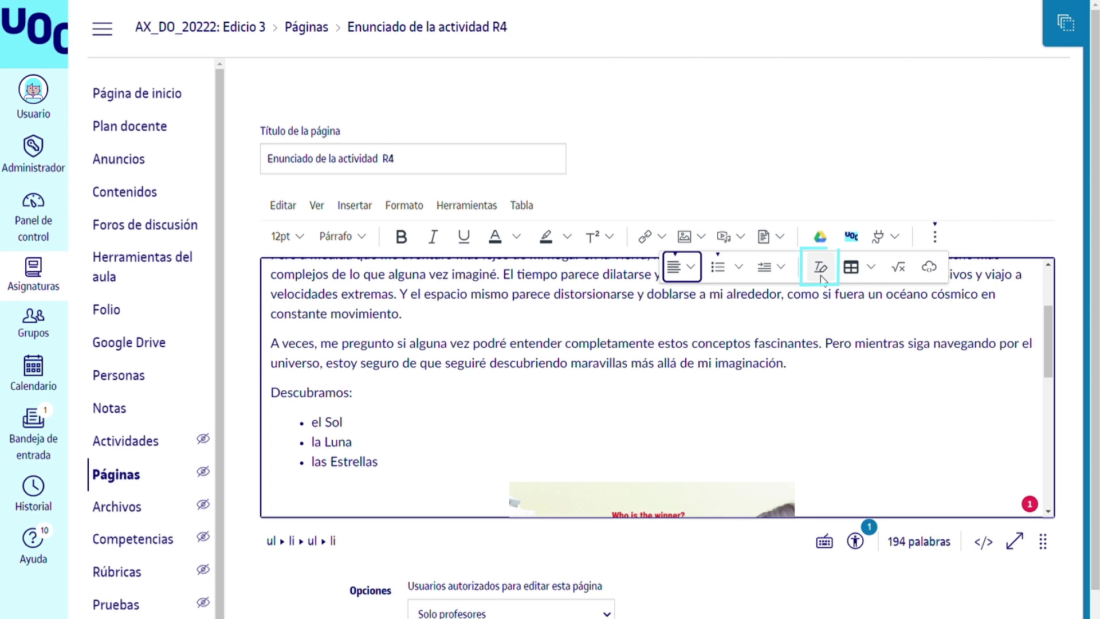
pyautogui.click(871, 267)
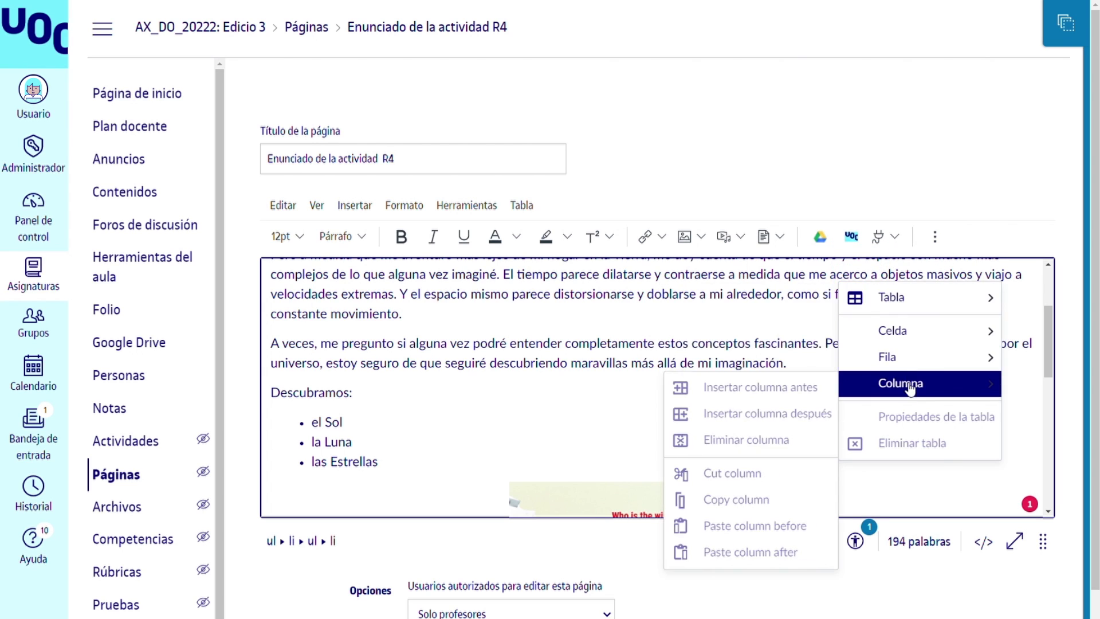
pyautogui.click(870, 267)
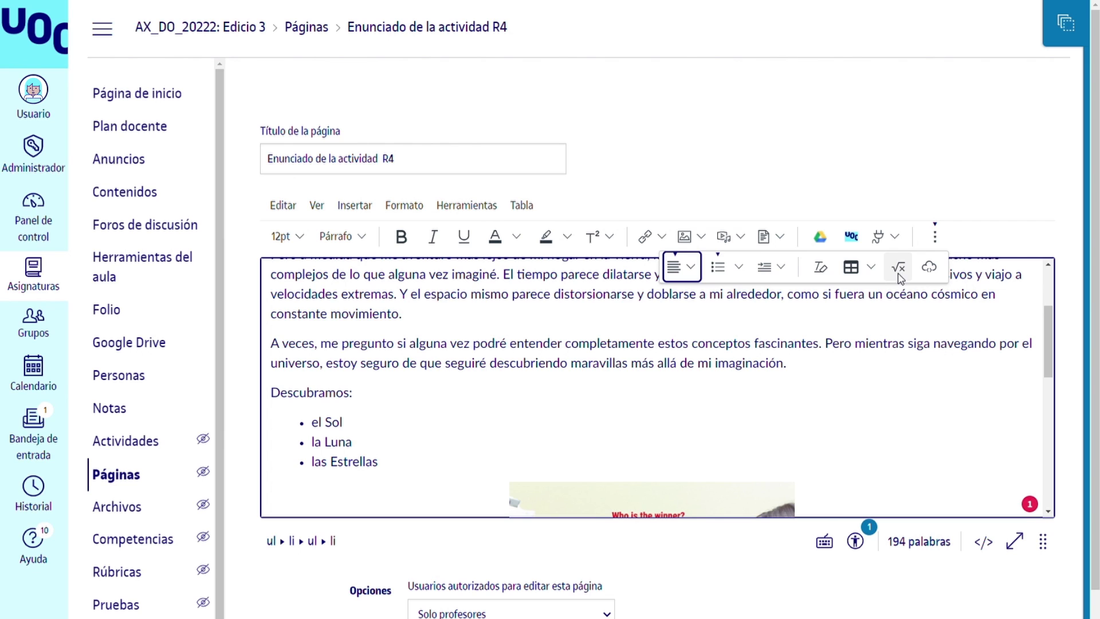
pyautogui.click(930, 268)
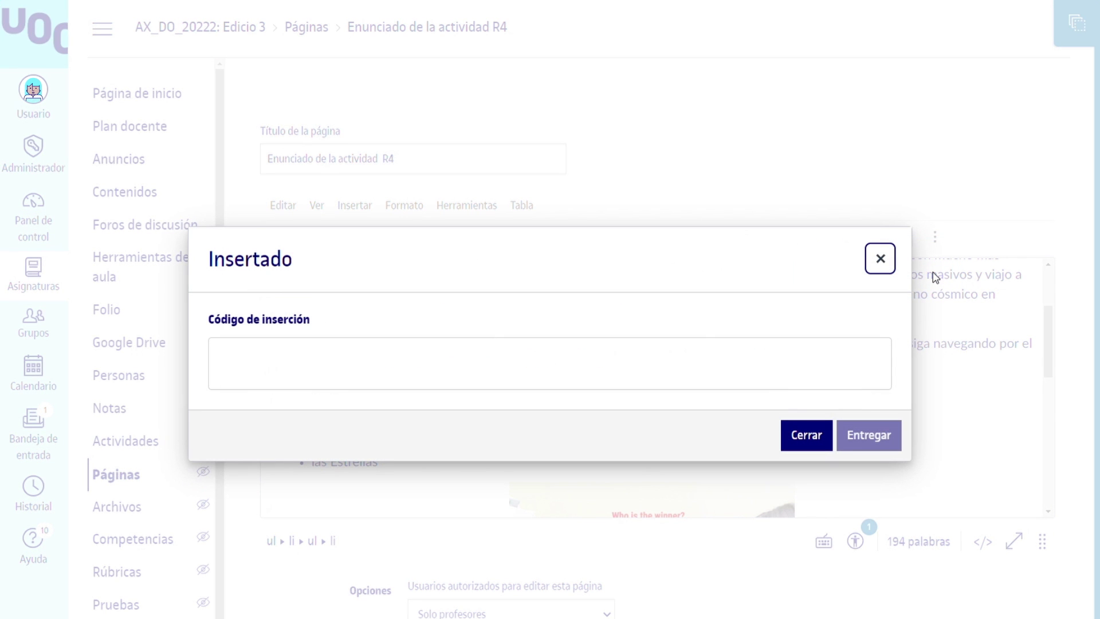
pyautogui.moveTo(347, 321); pyautogui.dragTo(209, 323)
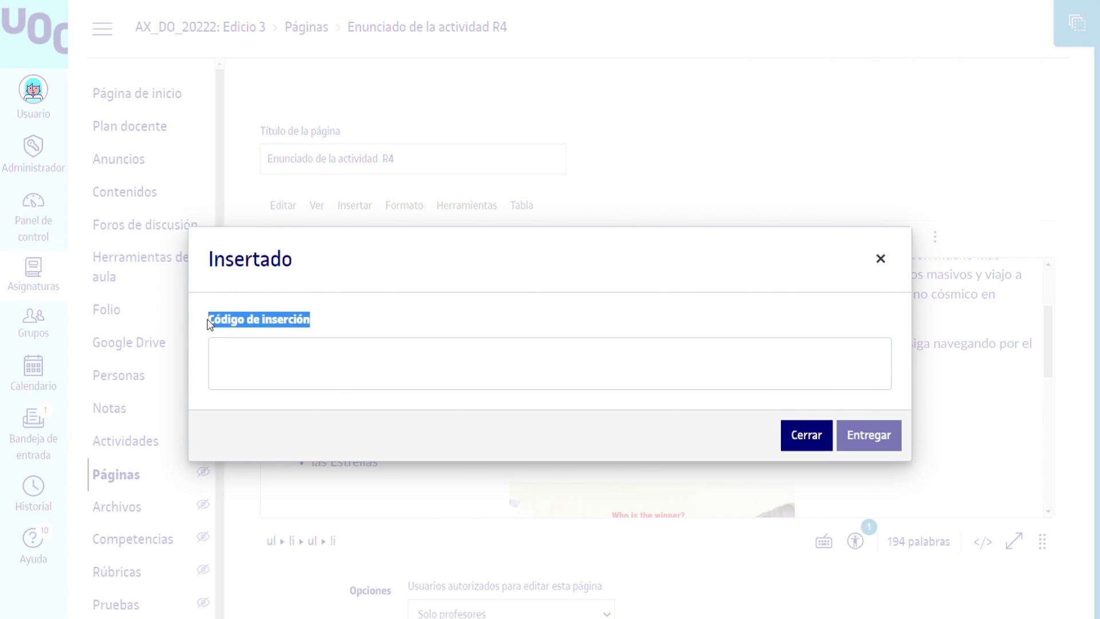